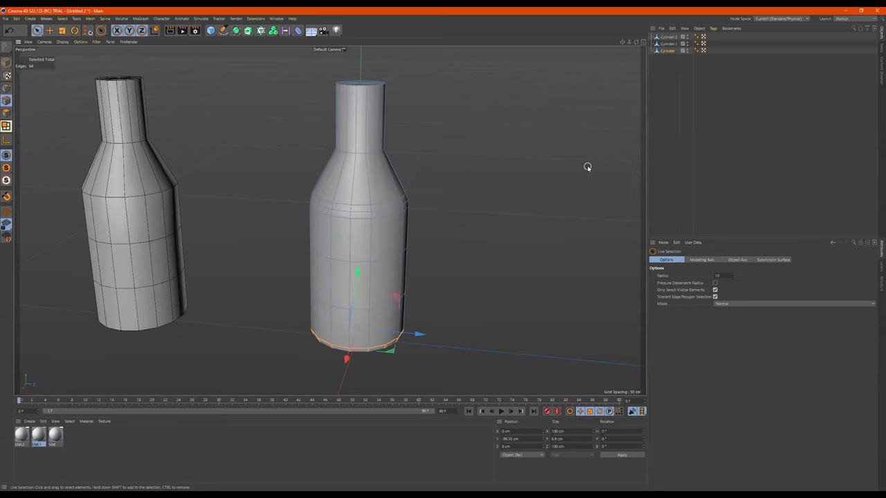
Step: Hide the Cylinder.1 and Cylinder.2 bottles in the viewport and select the remaining Cylinder bottle
alt+drag(514, 245, 458, 209)
click(667, 43)
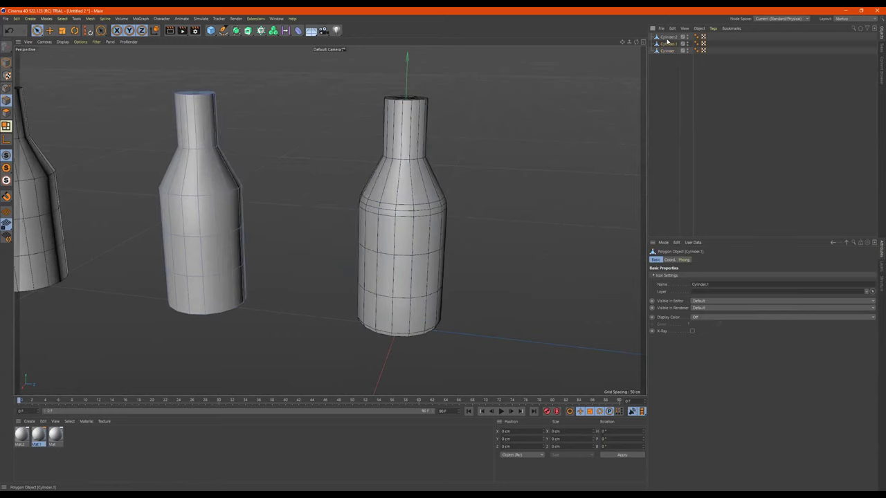
ctrl+click(667, 38)
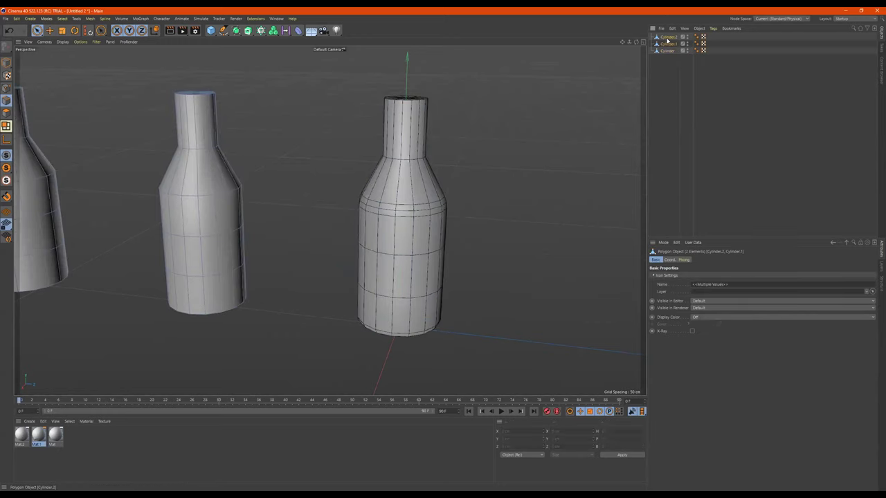
click(687, 43)
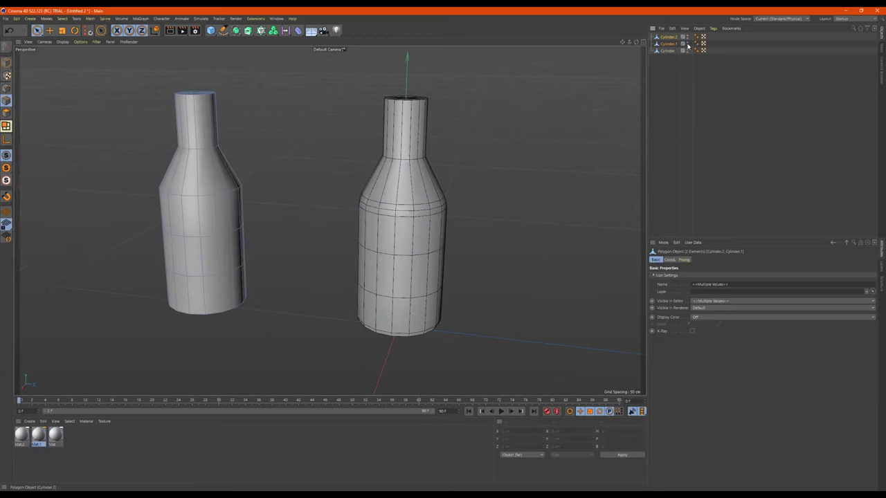
click(687, 44)
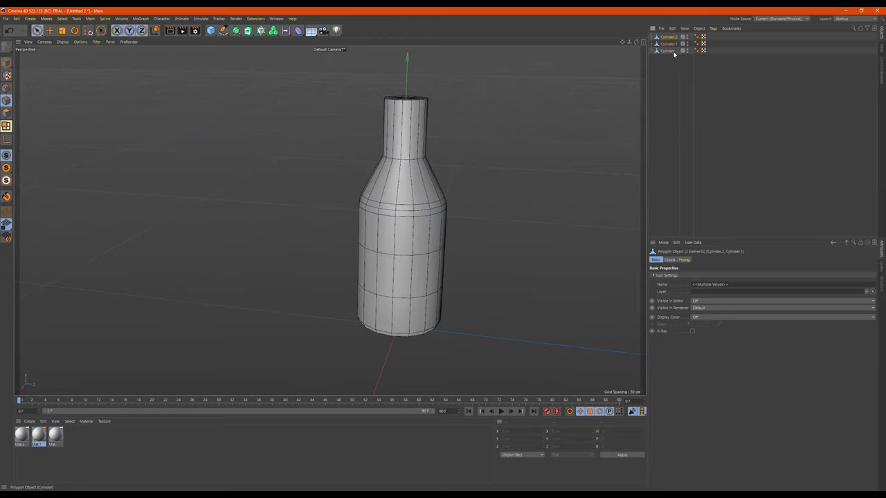
click(673, 53)
alt+drag(339, 217, 388, 209)
scroll(388, 209, up, 3)
alt+middle_drag(386, 202, 329, 226)
alt+drag(371, 217, 374, 227)
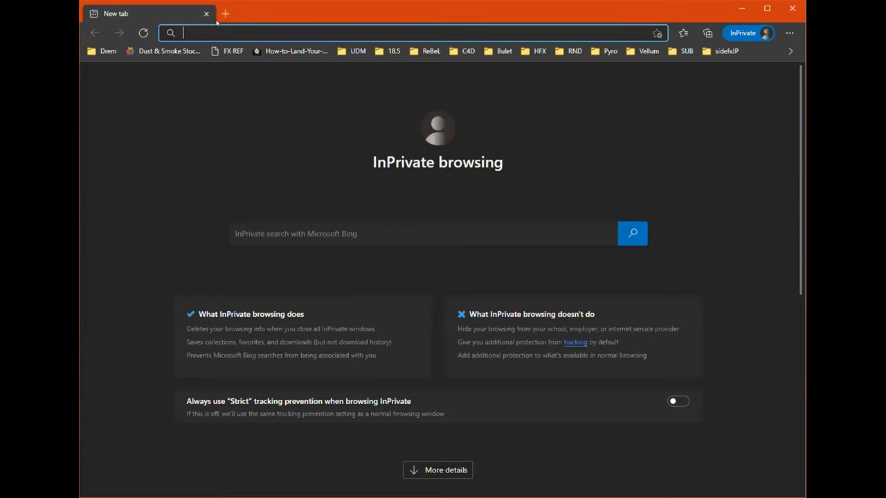
Step: In the web browser, search Bing for "sprite png" images and filter them to the Extra large size
text(spri)
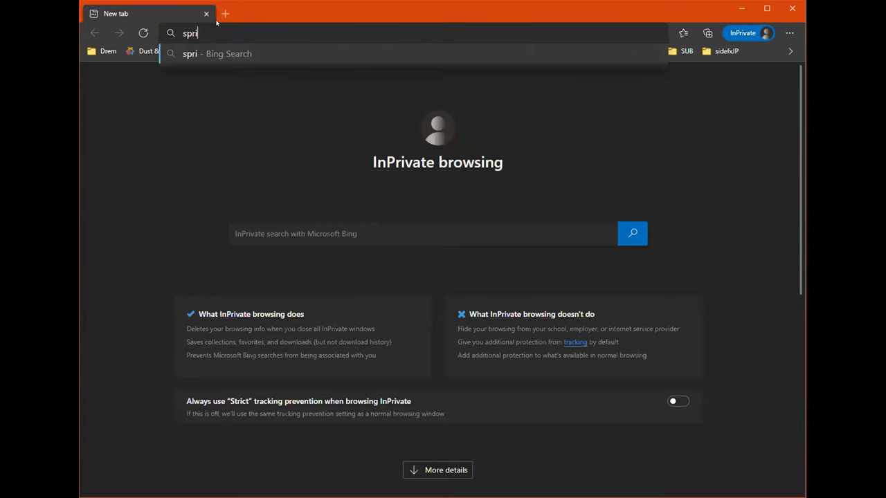
text(te png)
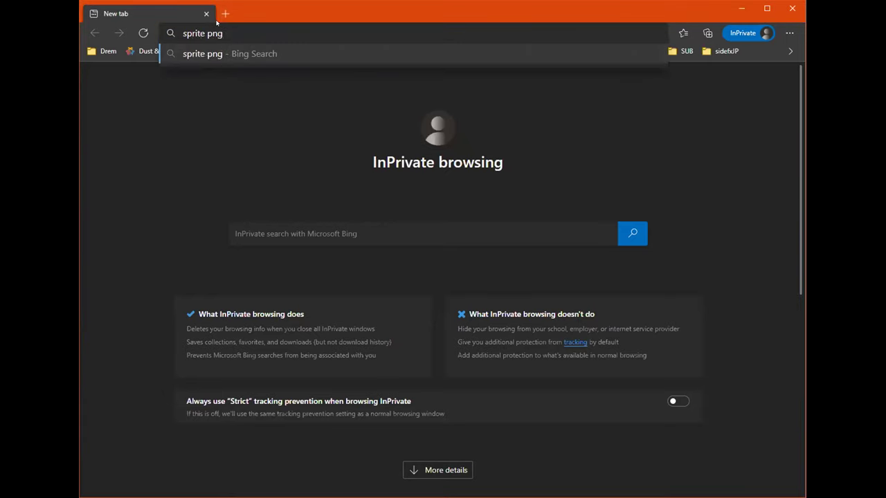
key(Return)
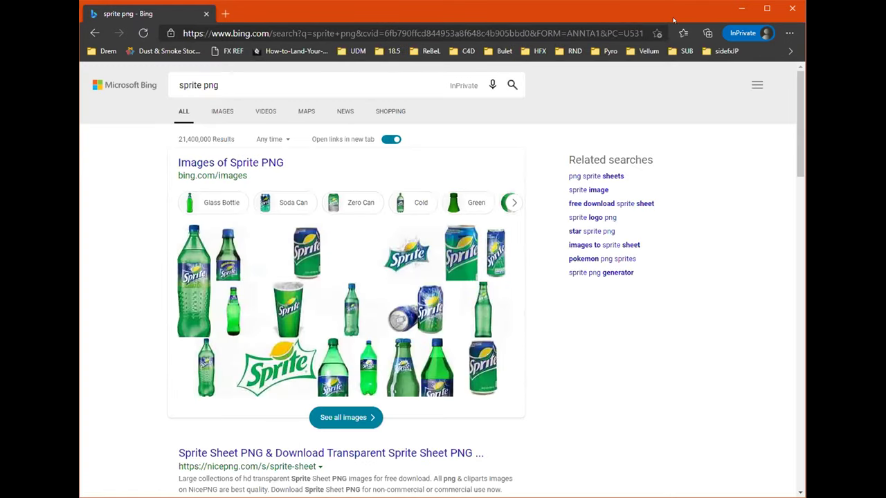
click(763, 12)
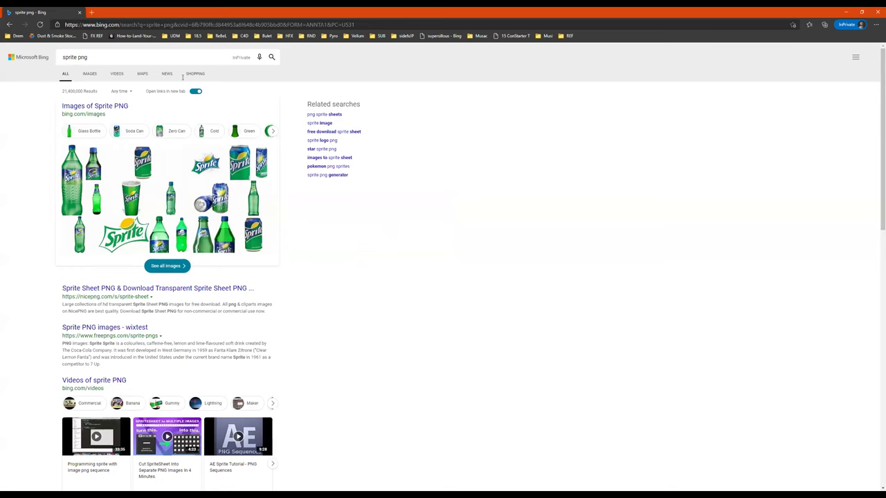
click(92, 73)
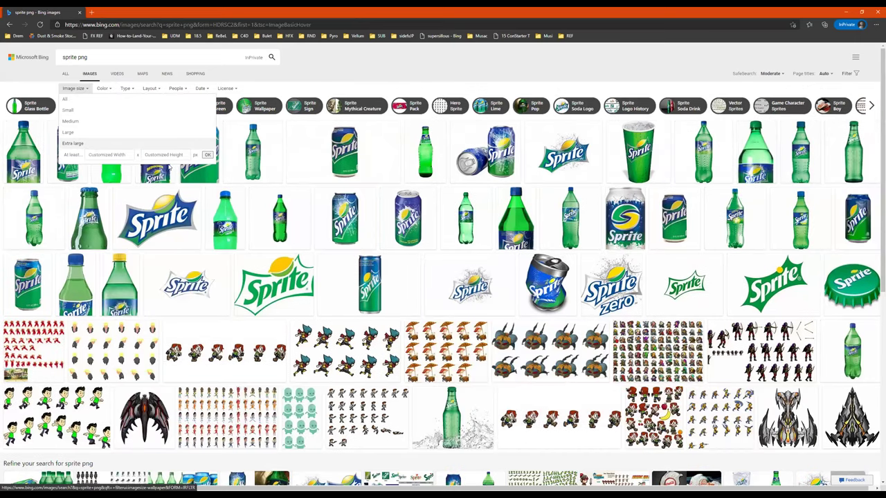
click(137, 149)
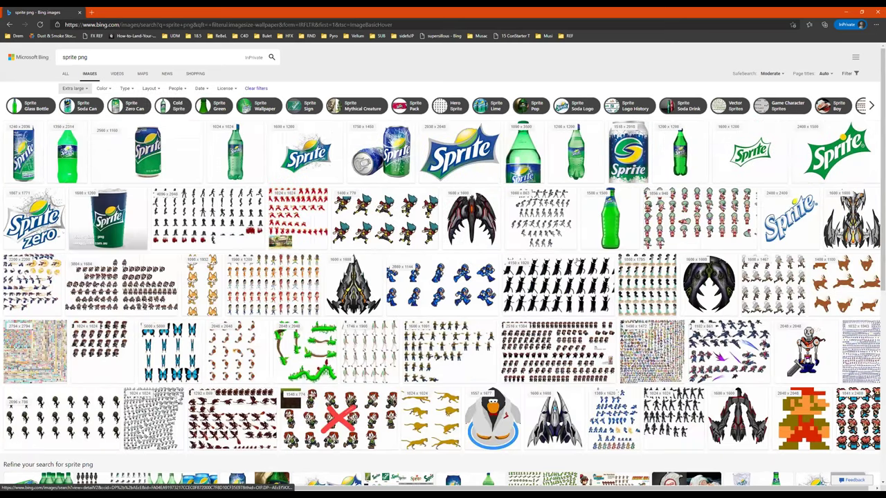
Step: Open the transparent Sprite logo with the lemon and water splash, and save it as spritePNG in the Akira Style folder
click(753, 162)
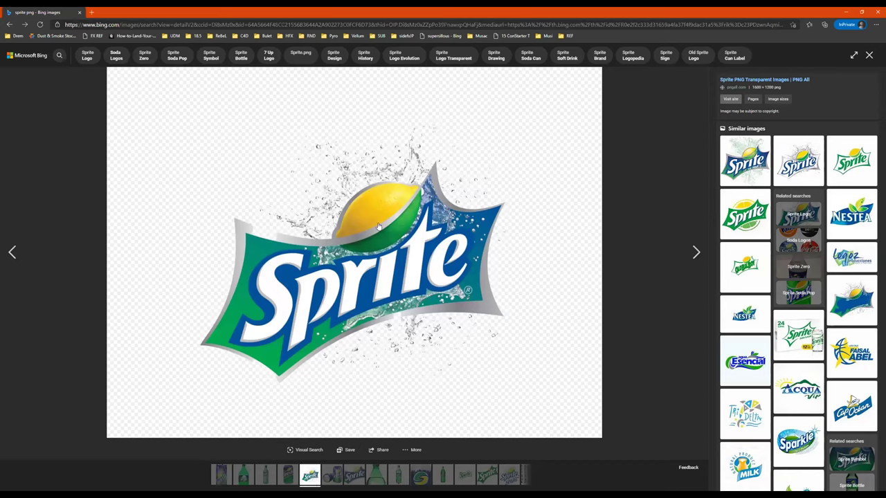
right_click(509, 144)
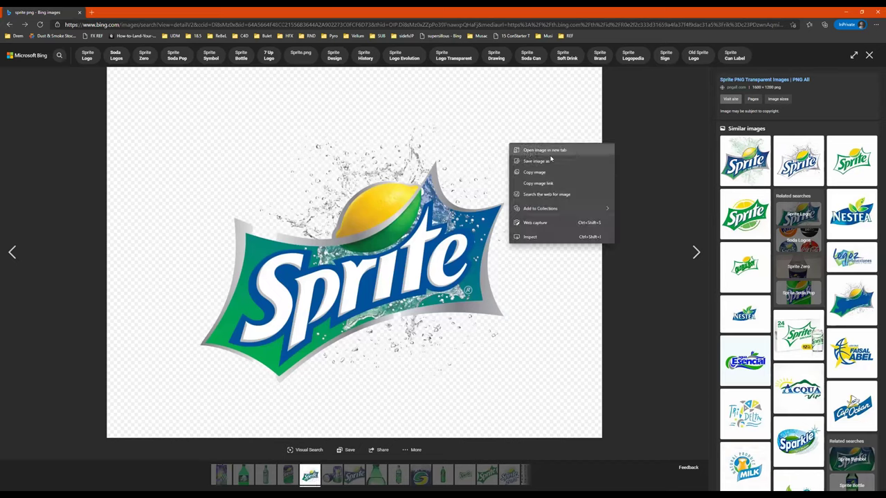
click(551, 160)
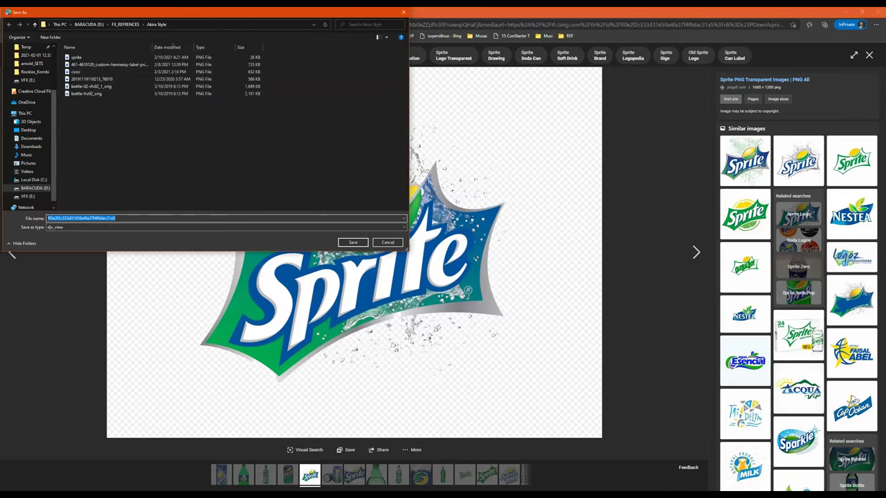
text(spritePNG)
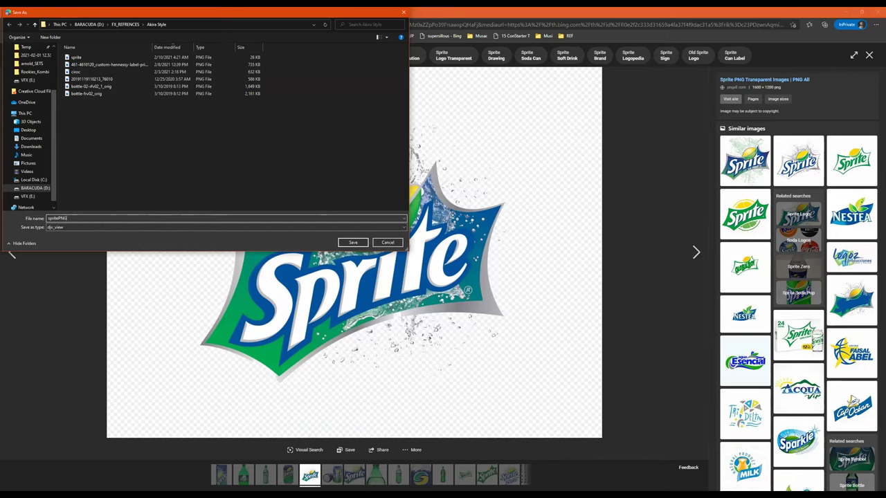
key(Return)
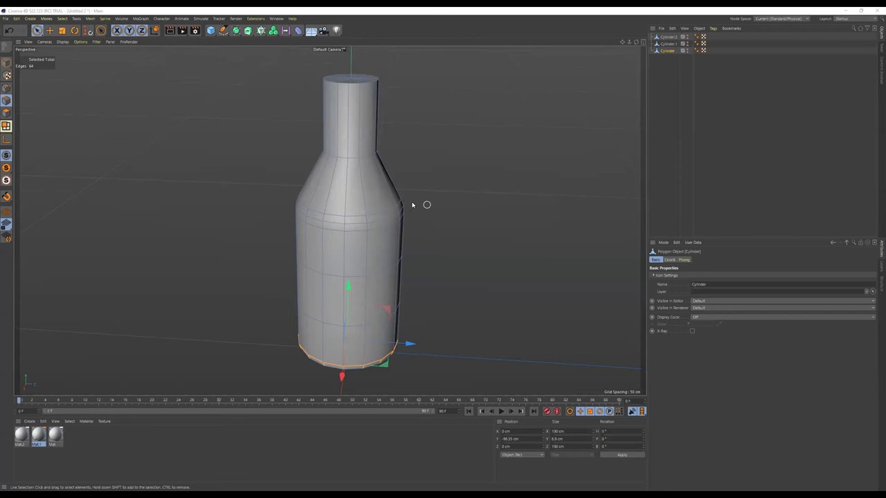
Step: Back in Cinema 4D, open the material Mat for editing and rename it as sprite
click(55, 435)
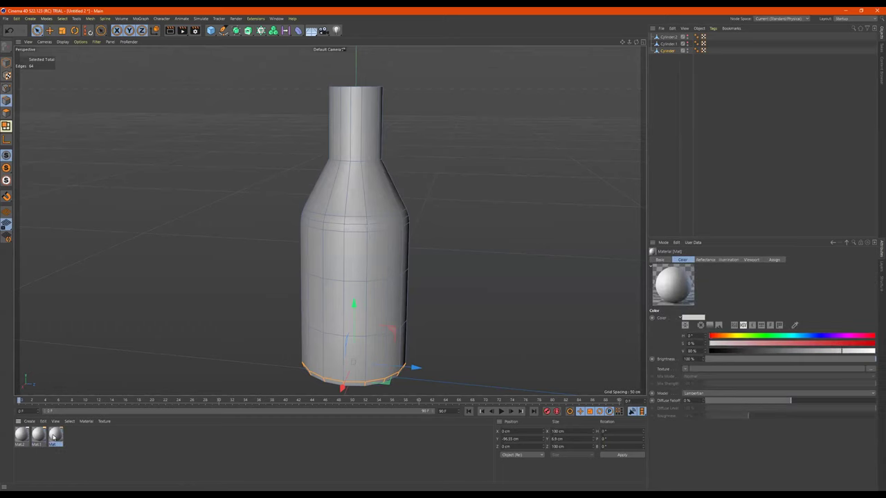
double_click(130, 118)
text(wprite)
key(Return)
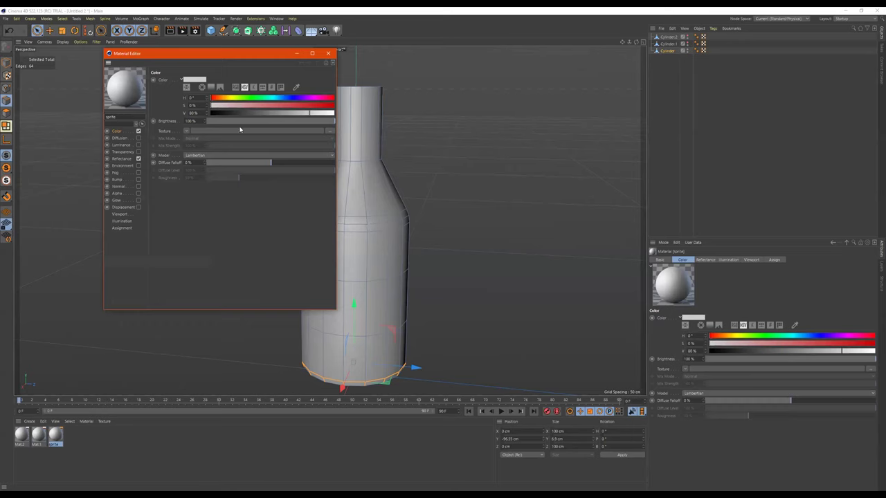
Step: Load spritePNG from D:\FX_REFRENCES\Akira Style as the material's Color texture, creating a copy at the project location
click(329, 132)
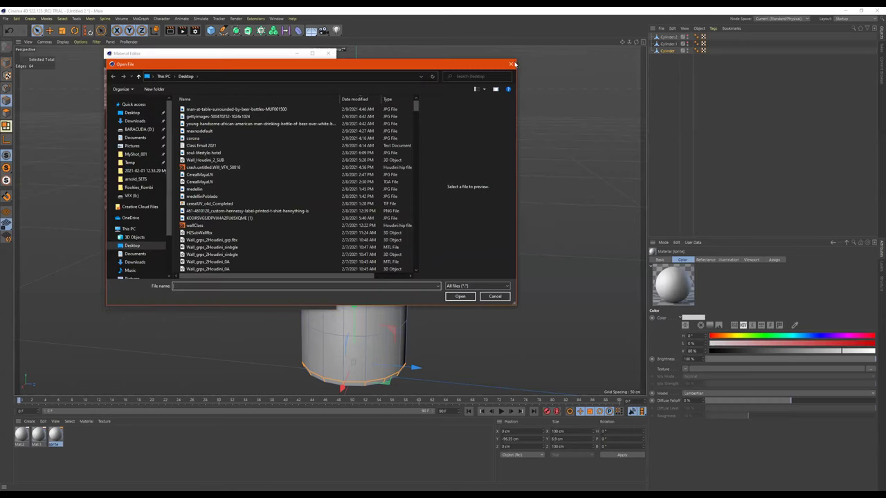
click(512, 64)
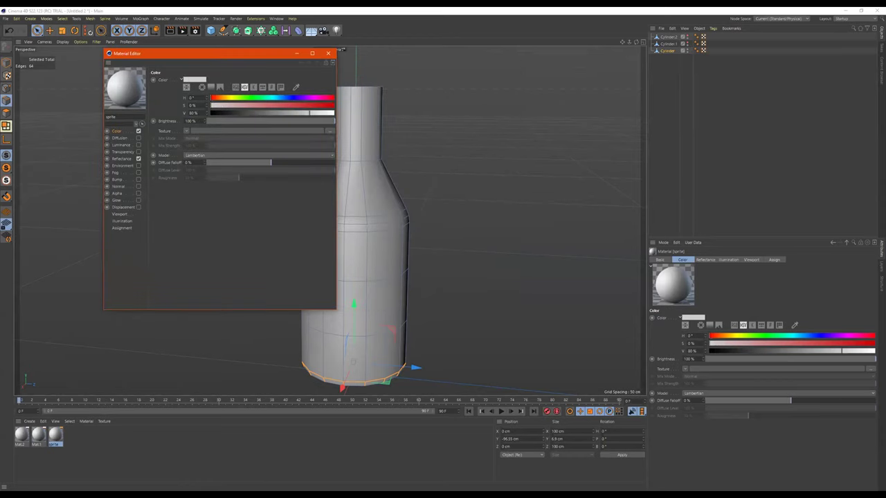
key(alt+Tab)
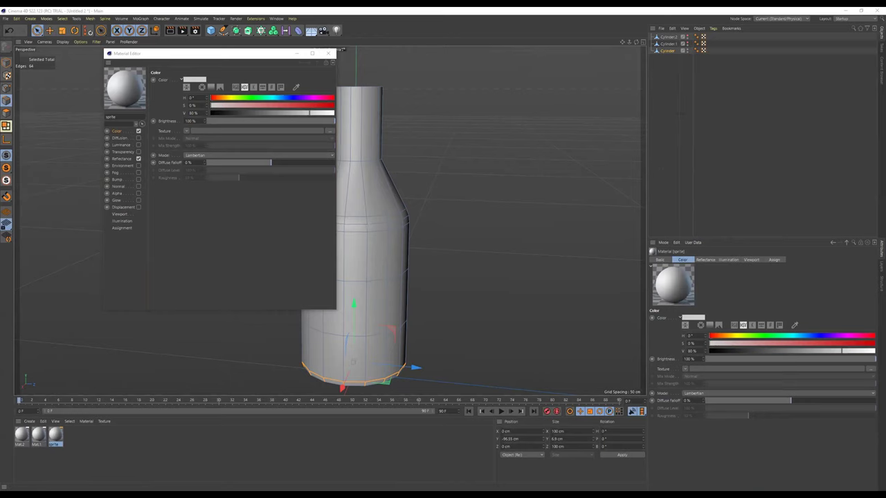
click(330, 133)
click(303, 76)
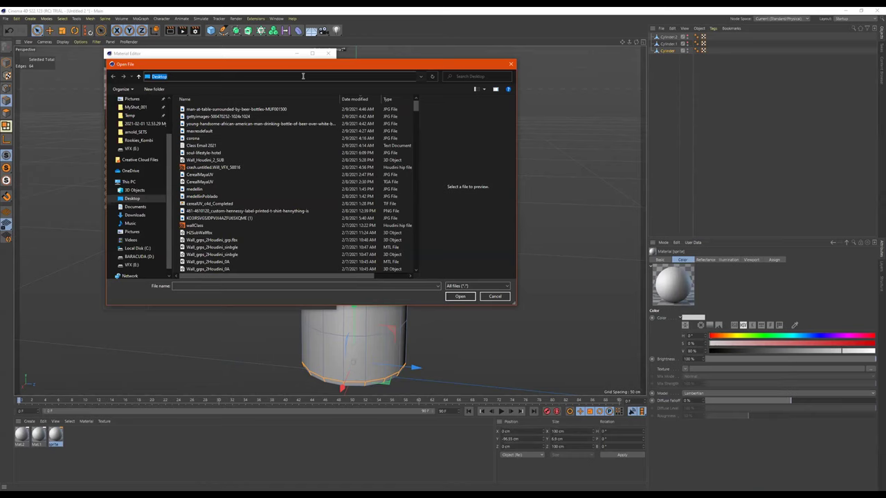
text(D:\FX_REFERENCES\Akira Style)
key(Return)
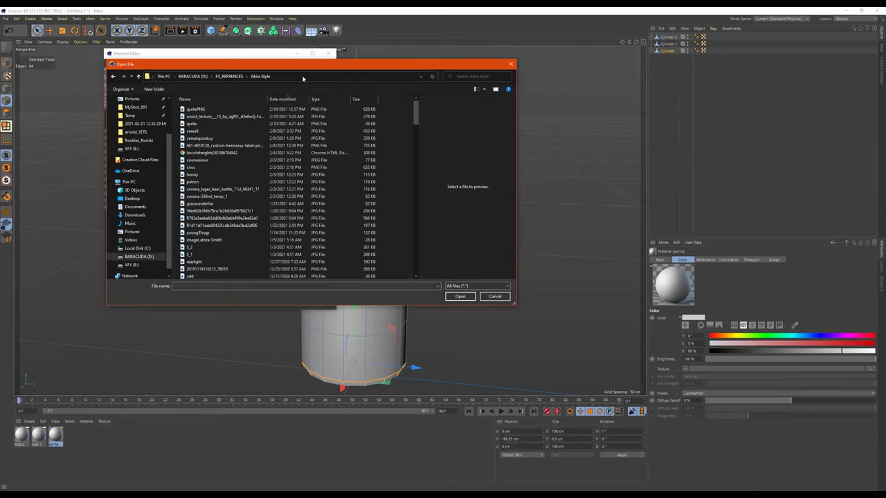
click(190, 109)
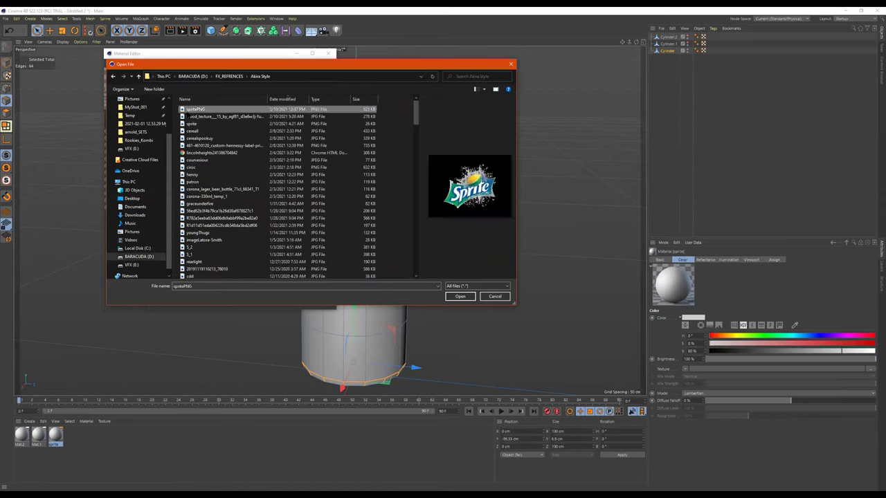
click(460, 296)
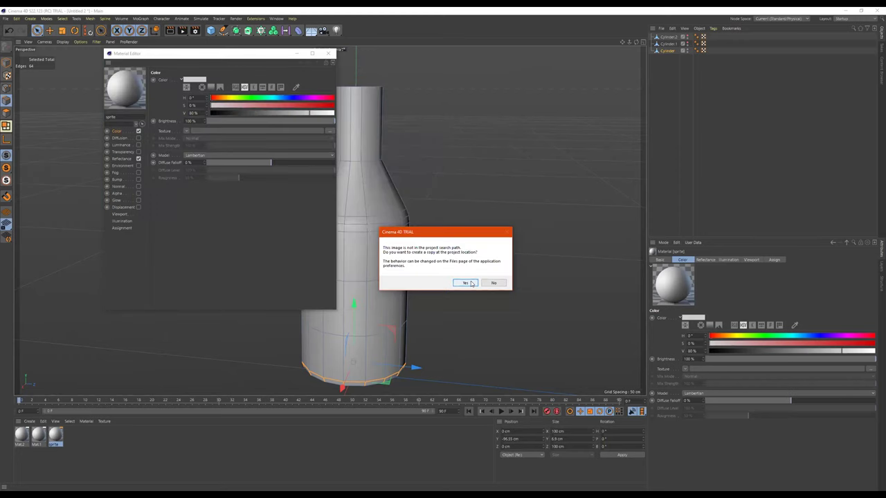
click(468, 283)
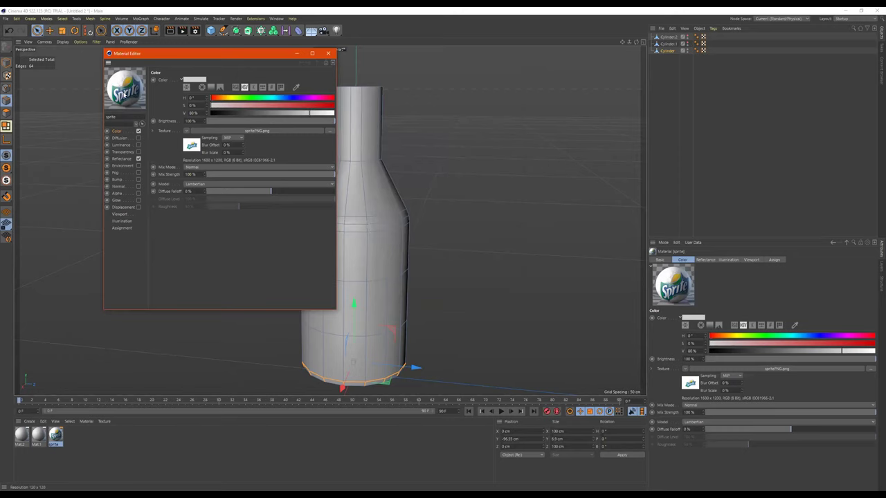
Step: Copy the spritePNG.png texture from the sprite material's Color channel
drag(190, 55, 253, 56)
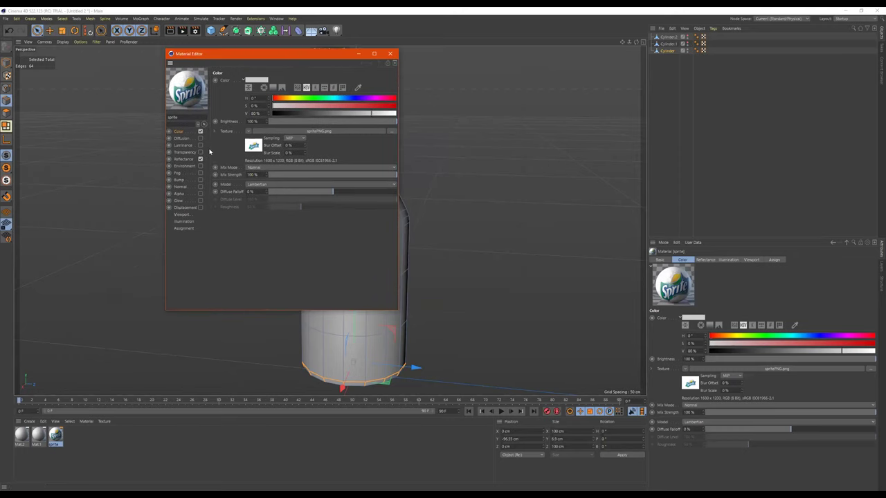
click(232, 131)
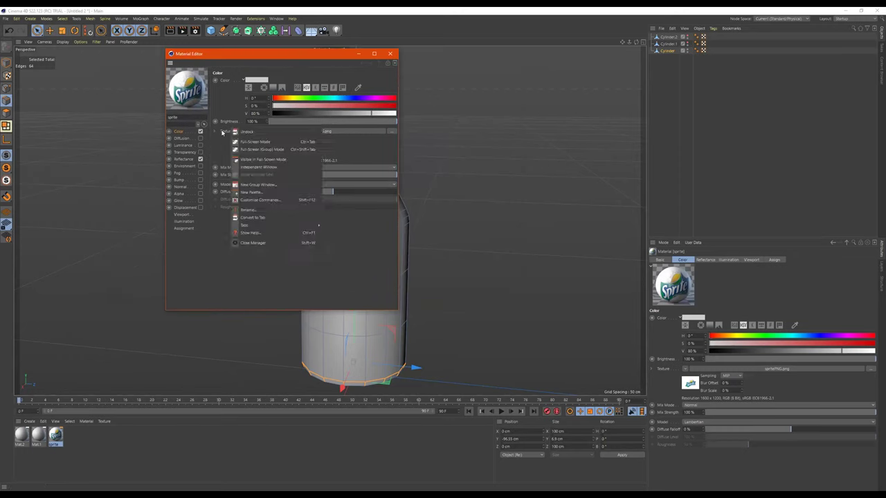
click(222, 133)
right_click(222, 132)
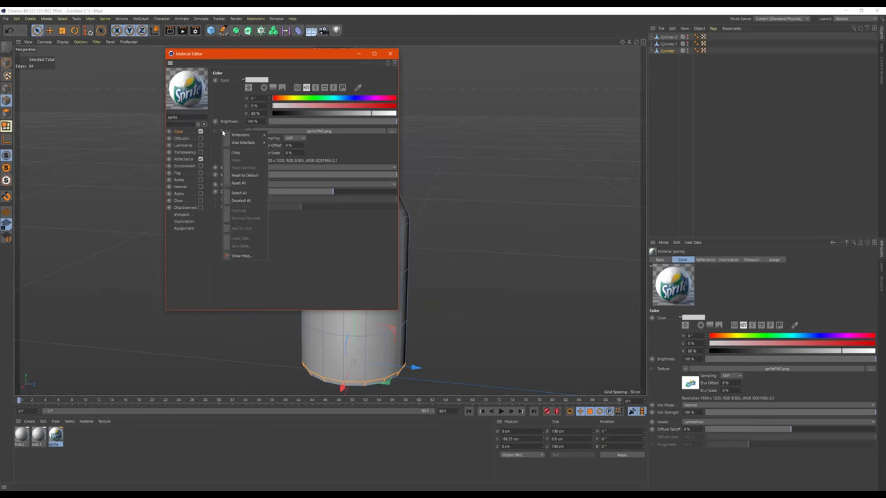
click(250, 153)
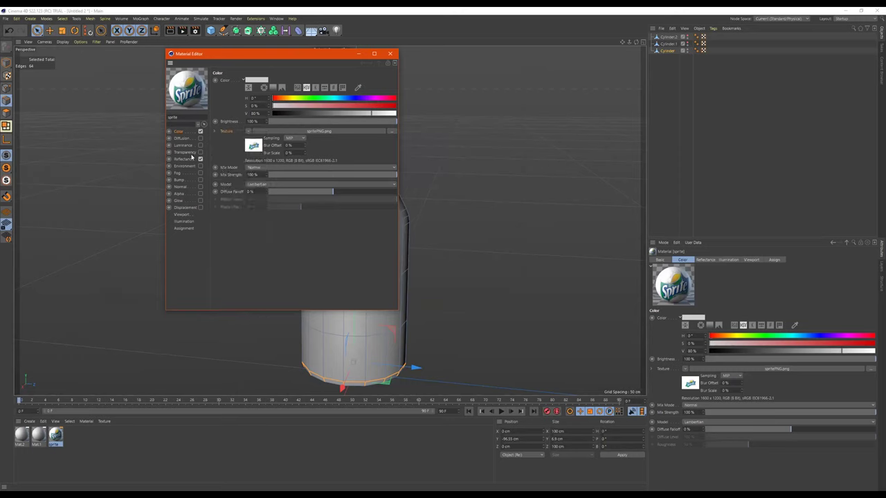
Step: Paste the copied texture into the material's Alpha channel, enable Alpha and close the Material Editor
click(184, 195)
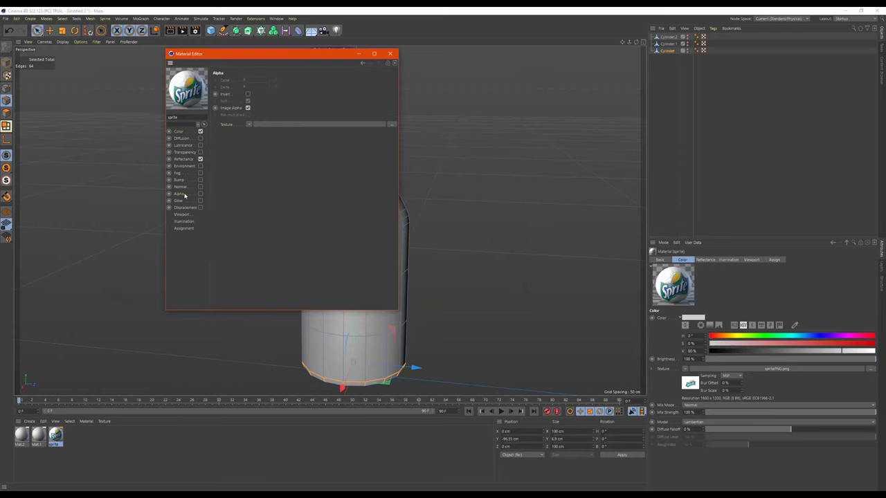
right_click(228, 126)
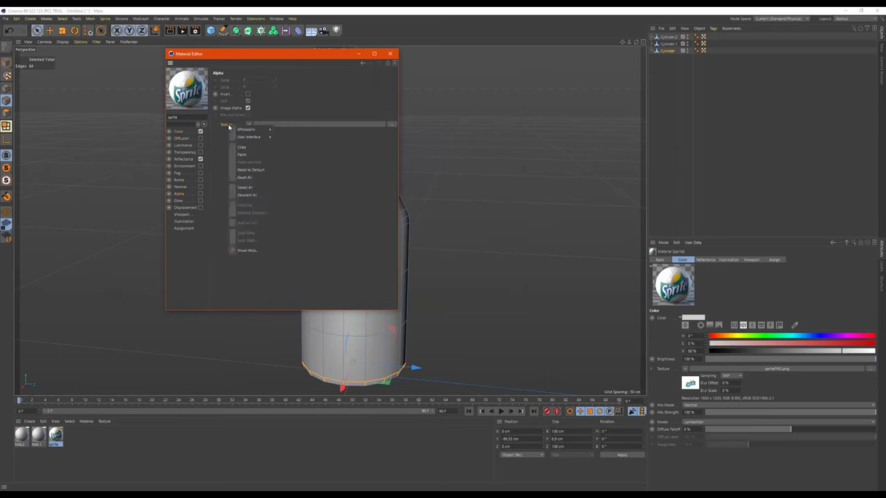
click(244, 154)
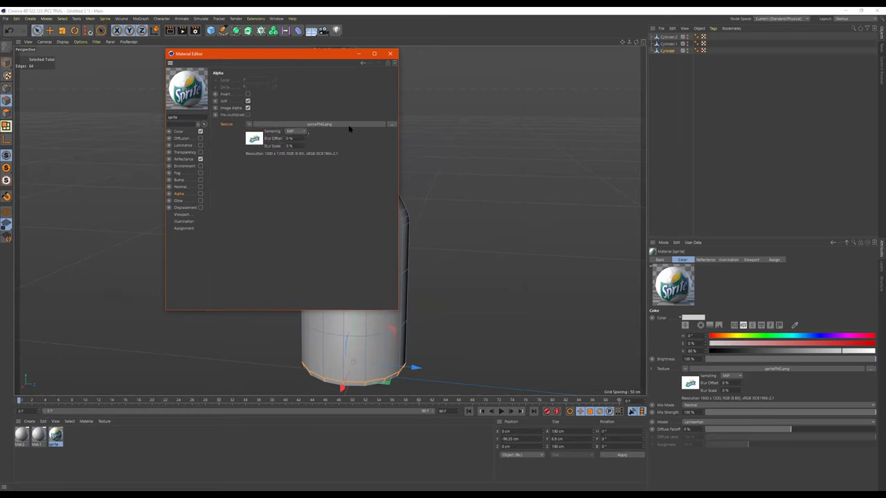
click(200, 194)
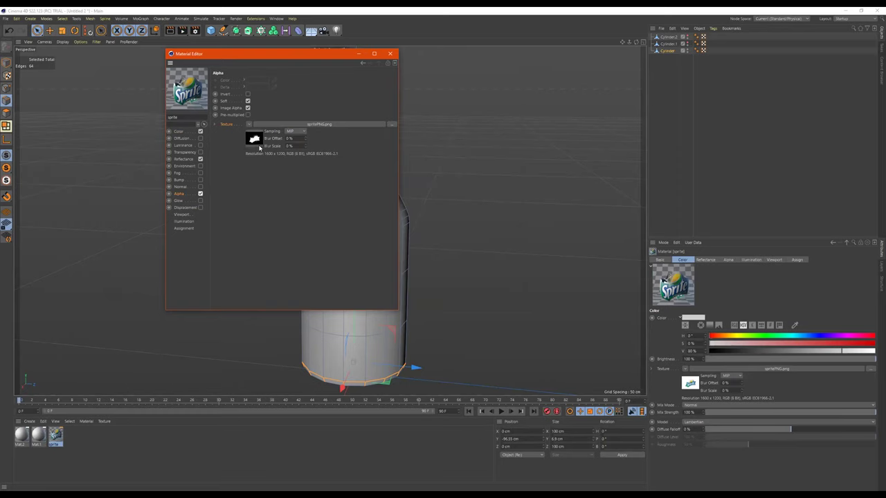
click(389, 54)
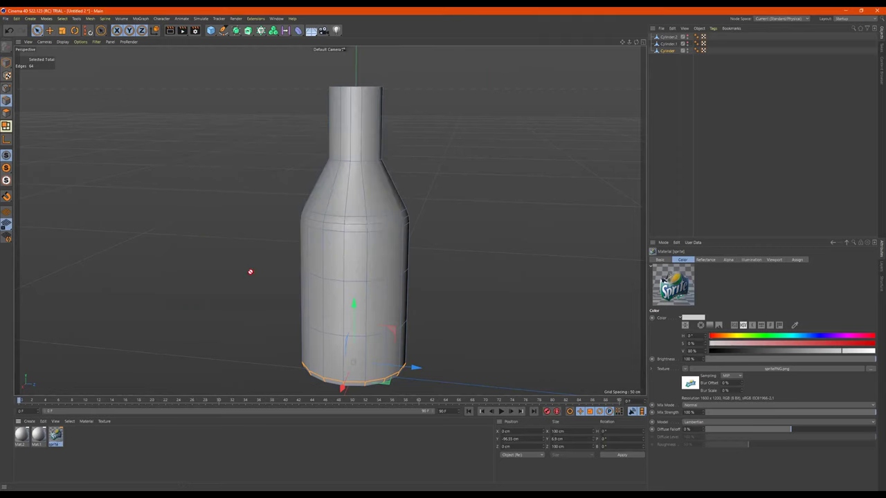
Step: Apply the sprite material to the bottle and inspect the logo around its sides
drag(350, 215, 350, 216)
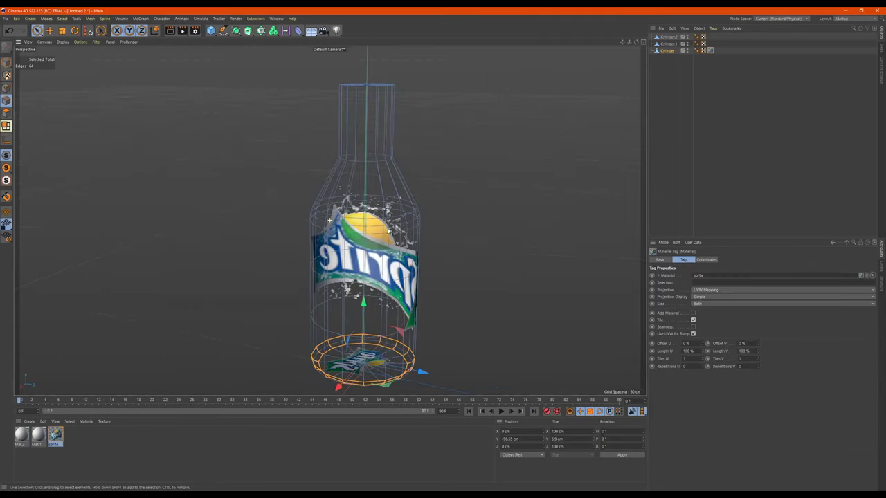
alt+drag(165, 222, 356, 237)
alt+right_drag(343, 239, 331, 249)
alt+drag(332, 249, 473, 245)
alt+drag(334, 260, 317, 256)
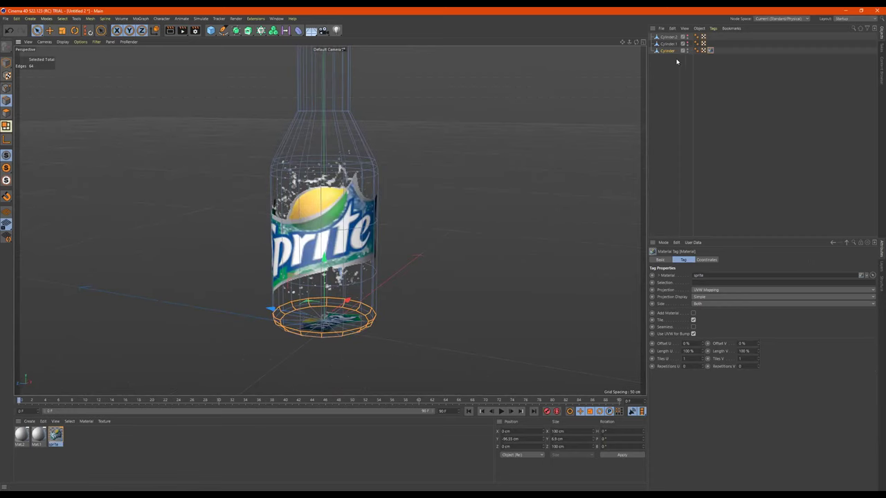
Step: Look through the bottle object's Basic, Coordinates and Phong properties and its UVW tag for the label placement settings
click(667, 51)
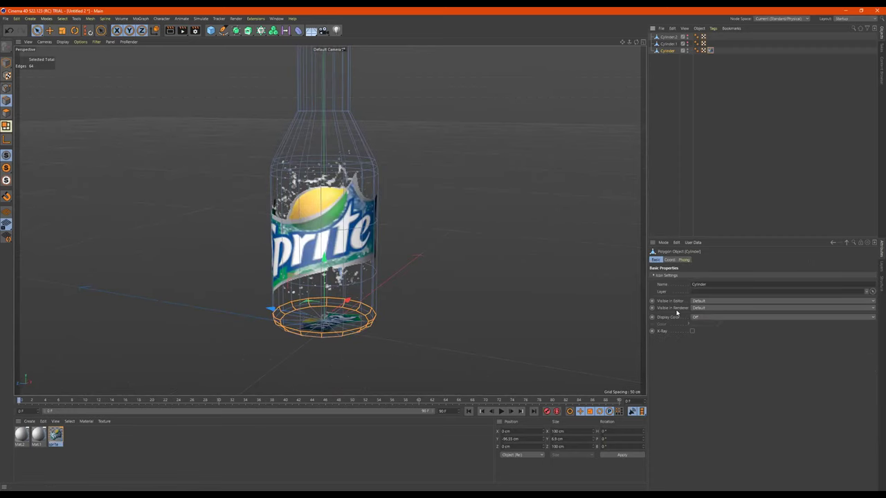
click(670, 260)
click(684, 261)
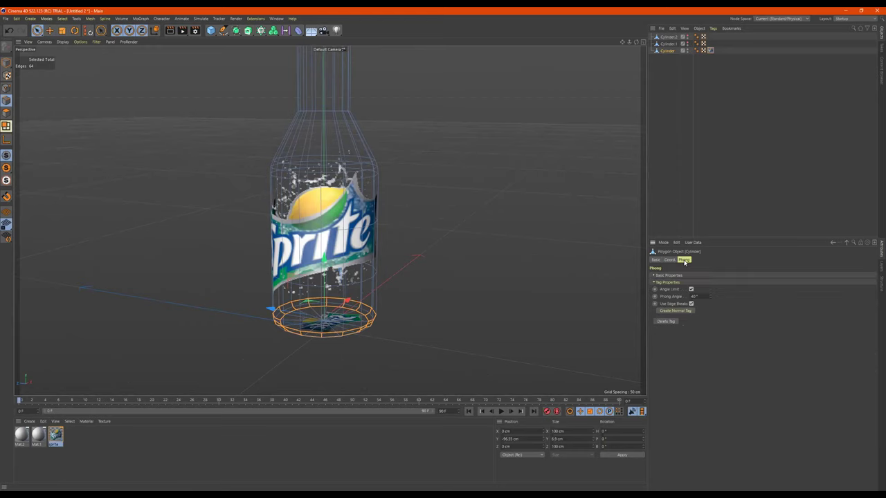
click(671, 260)
click(642, 259)
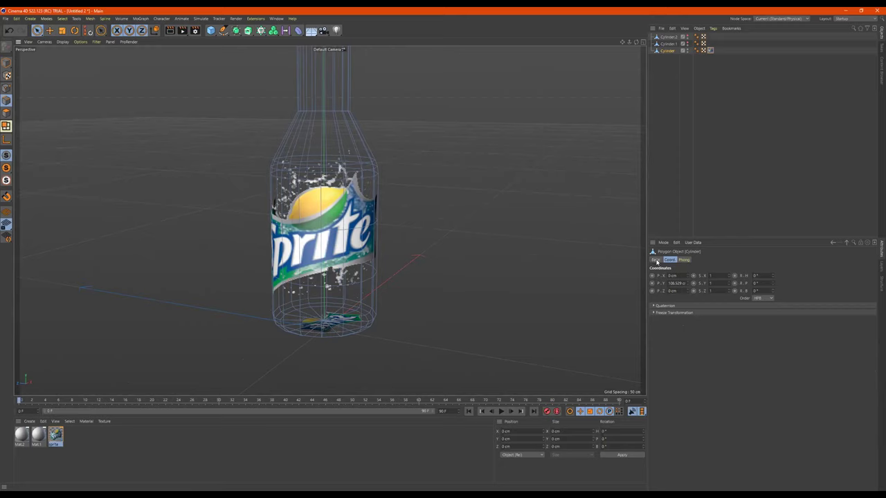
click(656, 260)
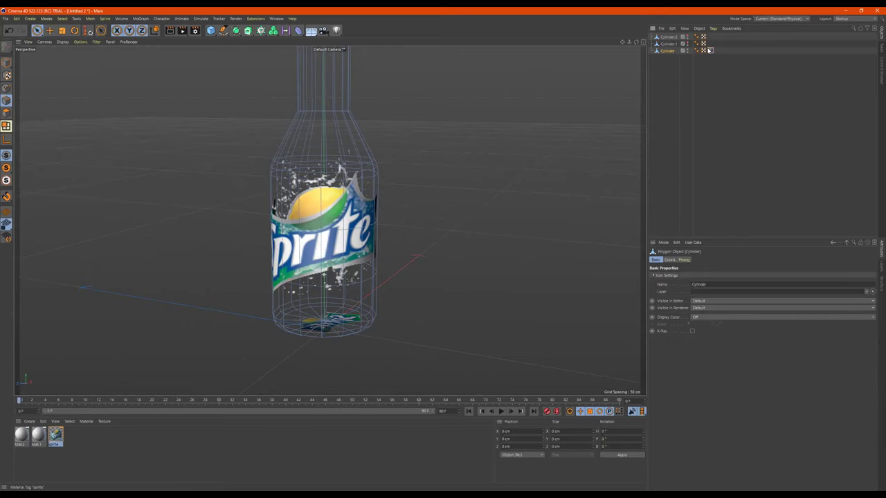
click(708, 50)
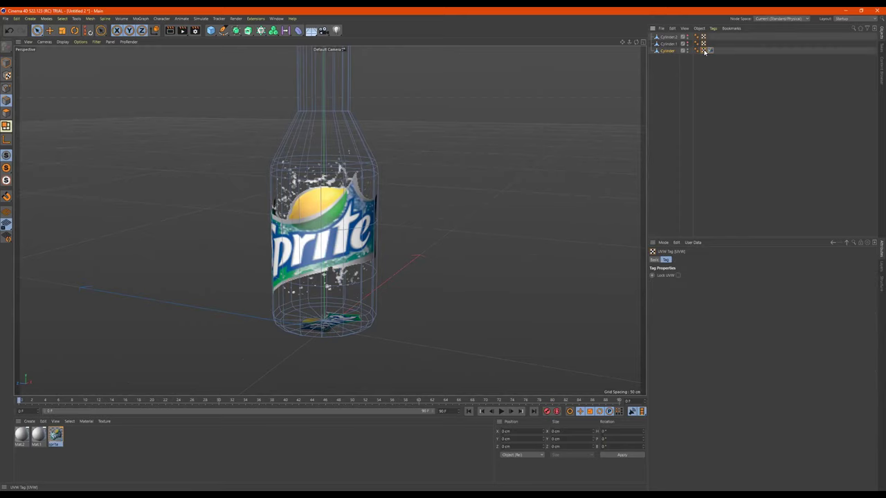
Step: Switch to Texture mode and set the sprite material tag's projection to Cylindrical
click(7, 76)
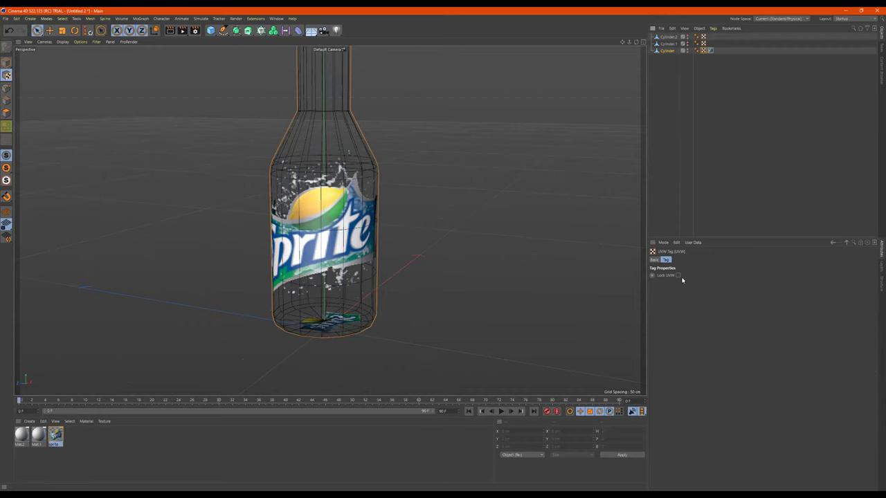
click(655, 260)
click(714, 50)
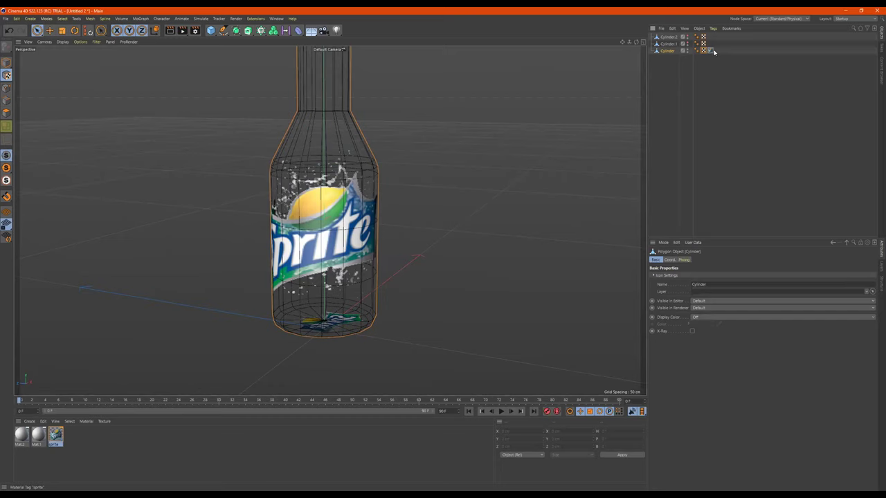
click(674, 259)
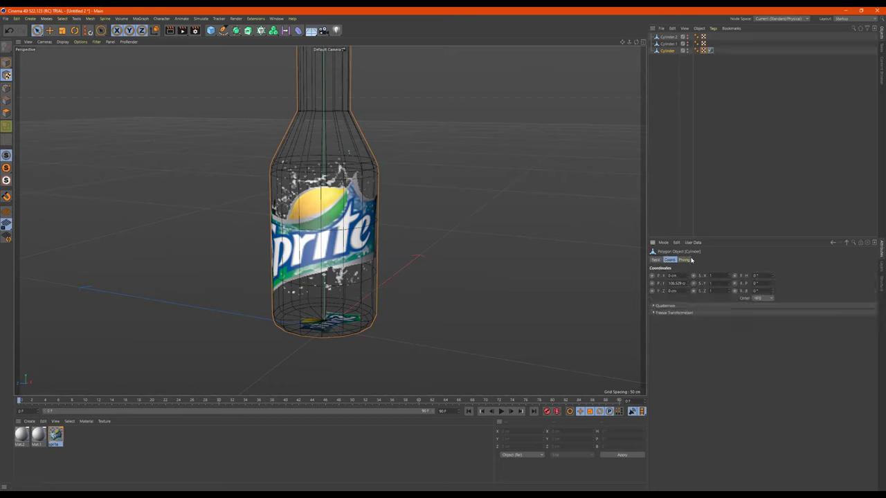
click(711, 50)
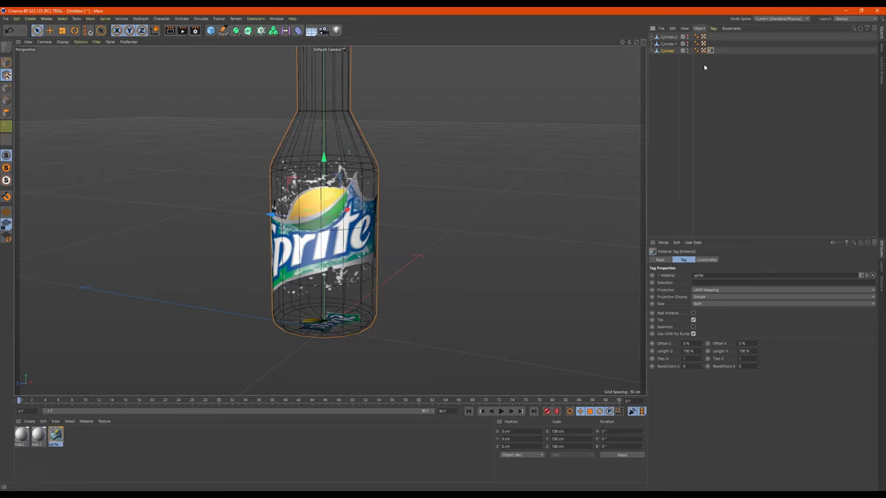
click(705, 291)
click(708, 307)
Step: Move the cylindrical label projection down the bottle to about -14.3 cm in Y
alt+drag(435, 229, 457, 236)
drag(312, 156, 373, 179)
scroll(368, 176, down, 5)
alt+right_drag(312, 178, 348, 178)
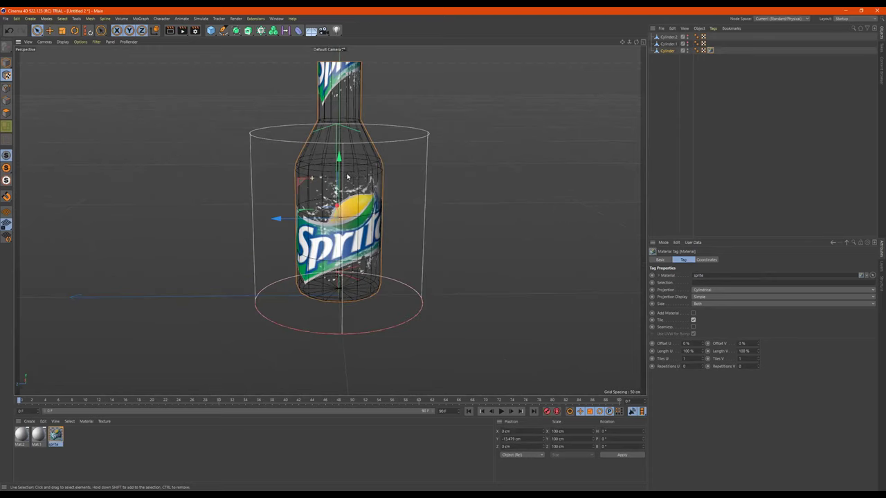
mouse_move(339, 168)
mouse_down()
mouse_move(339, 211)
mouse_move(339, 173)
mouse_up()
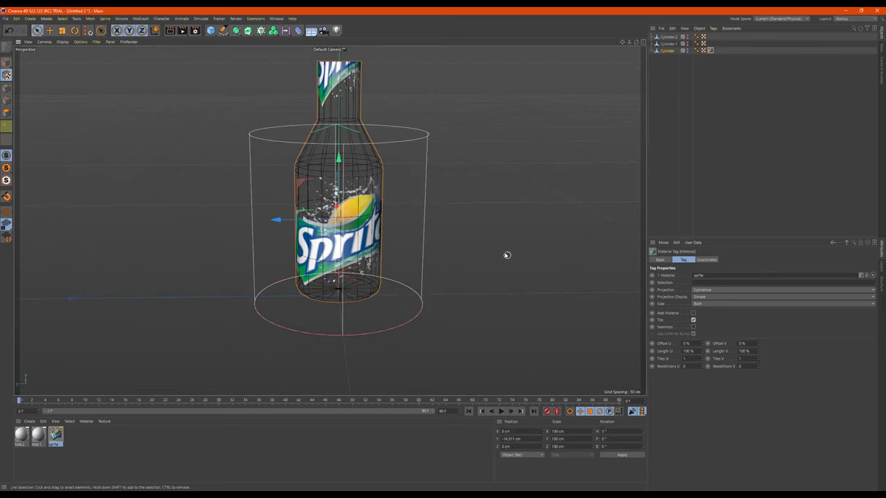
alt+drag(506, 255, 487, 251)
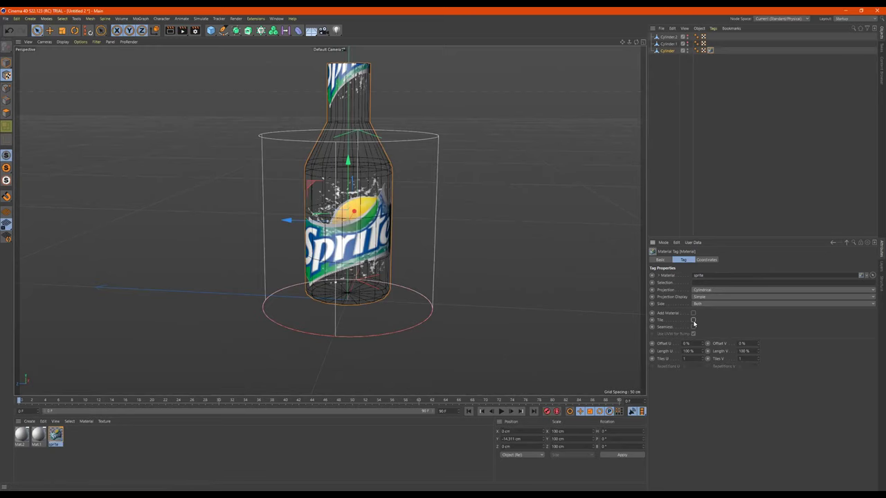
Step: Turn off tiling for the sprite label and move its projection up to about 21 cm in Y
click(693, 320)
drag(350, 171, 351, 120)
drag(291, 63, 318, 154)
alt+drag(352, 187, 337, 189)
scroll(409, 198, up, 5)
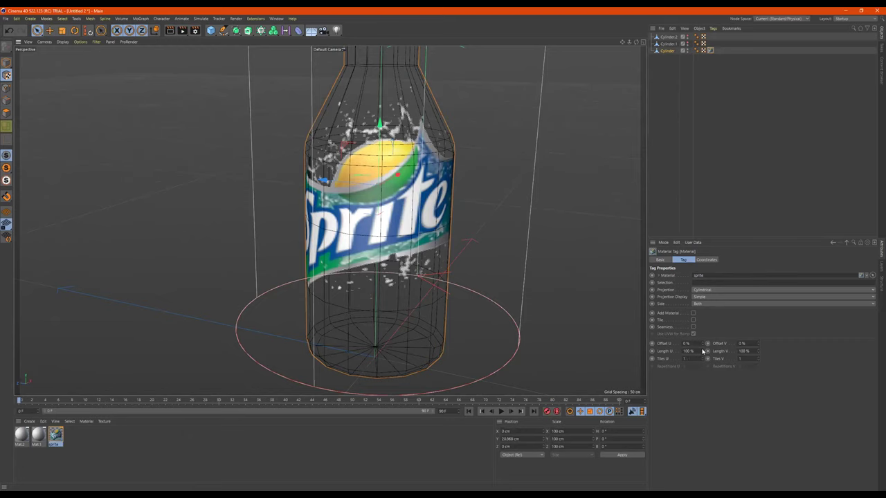
Step: Reduce the sprite label's Length U to 42 % to narrow the logo on the bottle
mouse_move(702, 352)
mouse_down()
mouse_move(703, 384)
mouse_move(702, 367)
mouse_up()
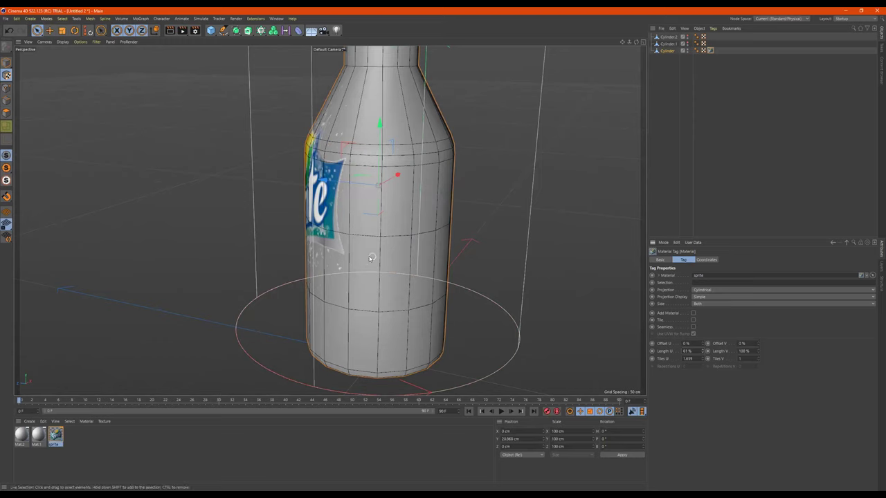
alt+drag(370, 261, 455, 253)
alt+drag(339, 265, 452, 244)
alt+right_drag(451, 243, 404, 247)
scroll(410, 256, down, 2)
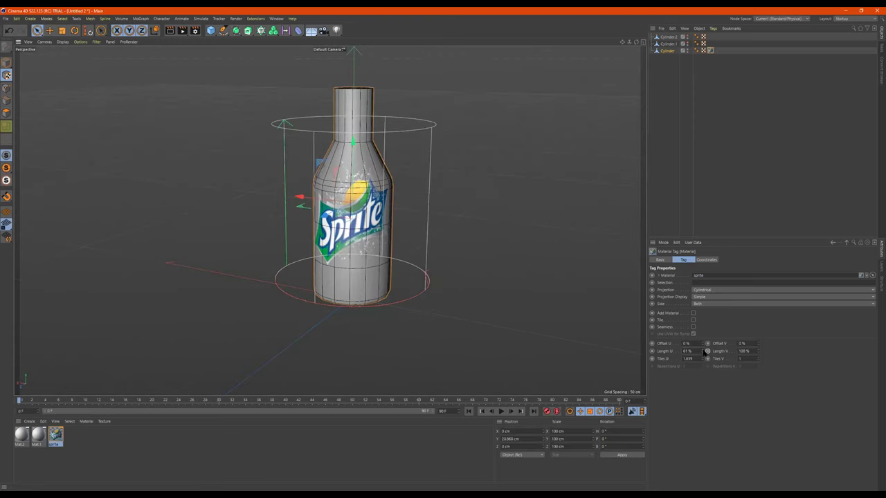
mouse_move(705, 351)
mouse_down()
mouse_move(705, 284)
mouse_move(705, 367)
mouse_up()
alt+drag(640, 306, 491, 253)
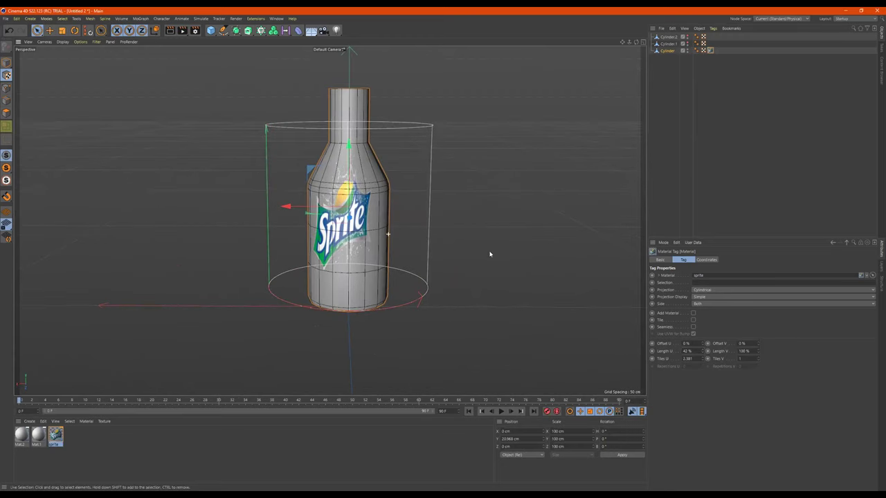
Step: Set the sprite label's Length V to 42 %
click(750, 351)
text(42)
key(Return)
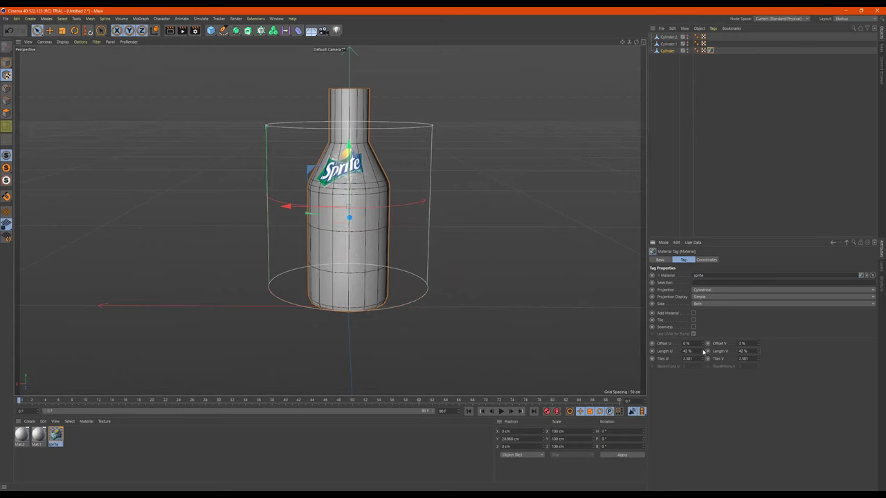
Step: Move the label projection down to about -57.5 cm in Y so the logo sits on the bottle's cylindrical body
alt+drag(392, 194, 357, 202)
alt+right_drag(330, 216, 376, 219)
scroll(402, 209, up, 4)
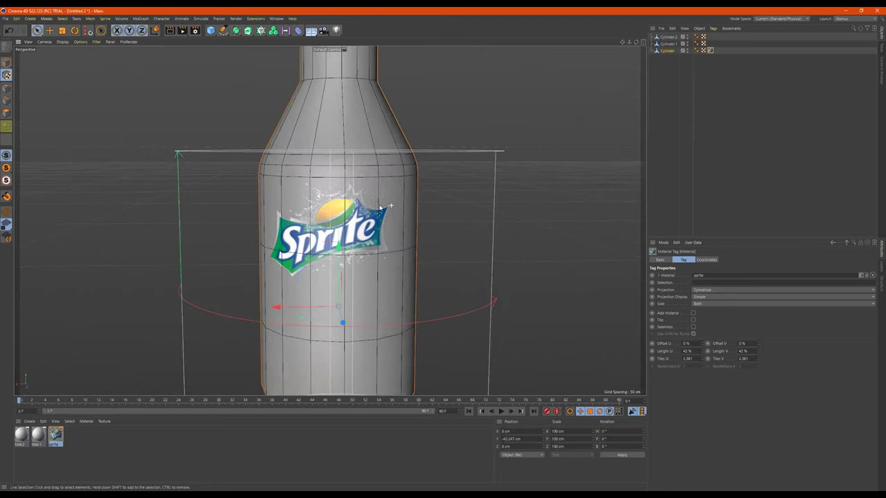
alt+drag(387, 202, 378, 191)
drag(341, 259, 326, 279)
scroll(341, 282, down, 2)
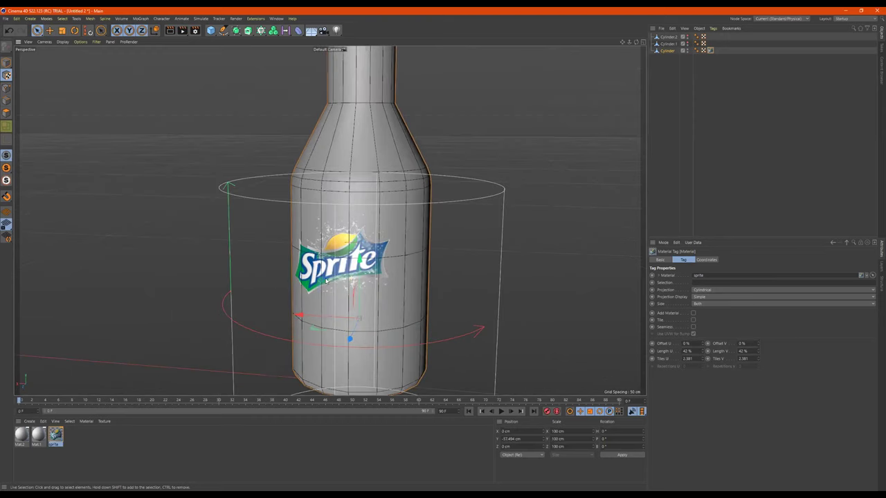
alt+middle_drag(348, 269, 395, 214)
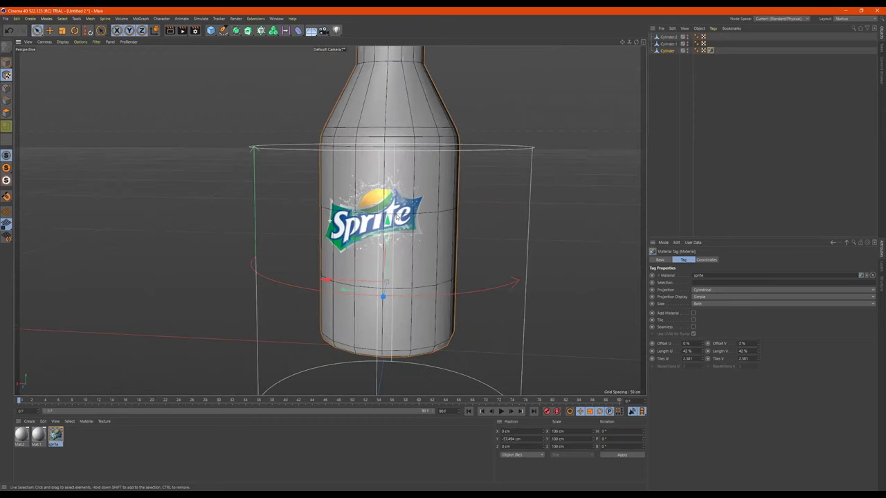
Step: Frame the whole bottle and render the view to check the logo, then return to the editor display
alt+drag(400, 223, 426, 229)
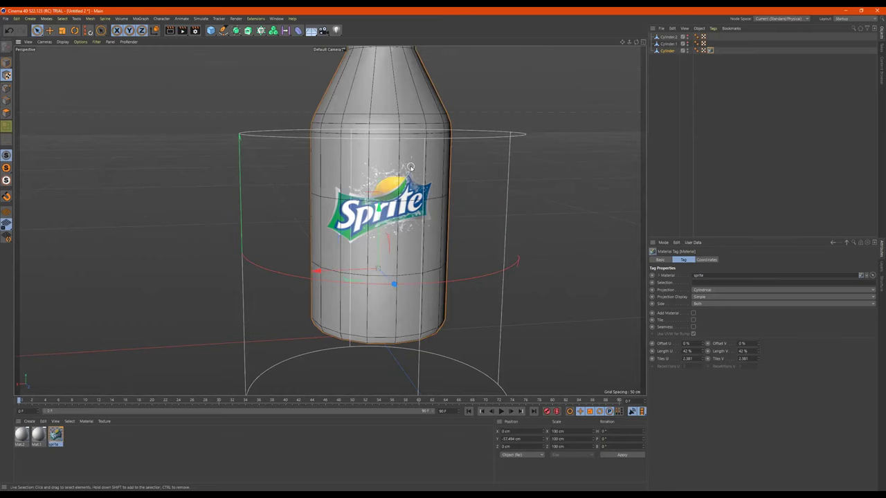
scroll(501, 220, down, 3)
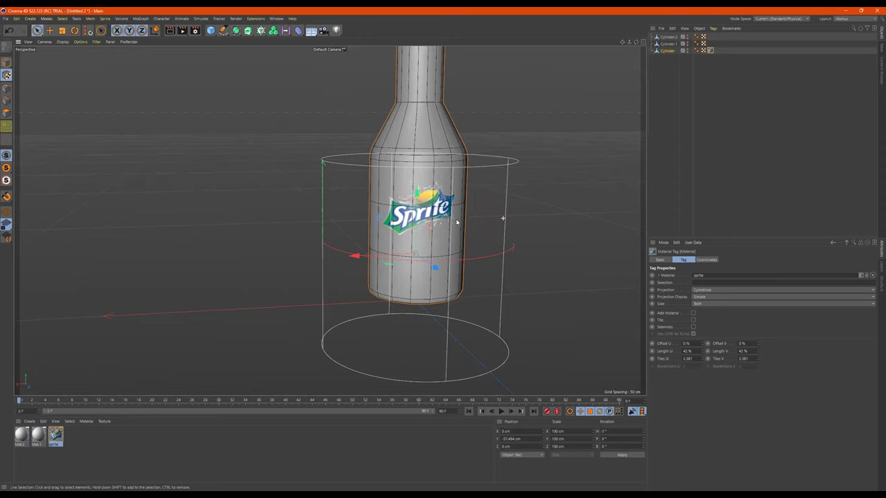
scroll(457, 219, down, 3)
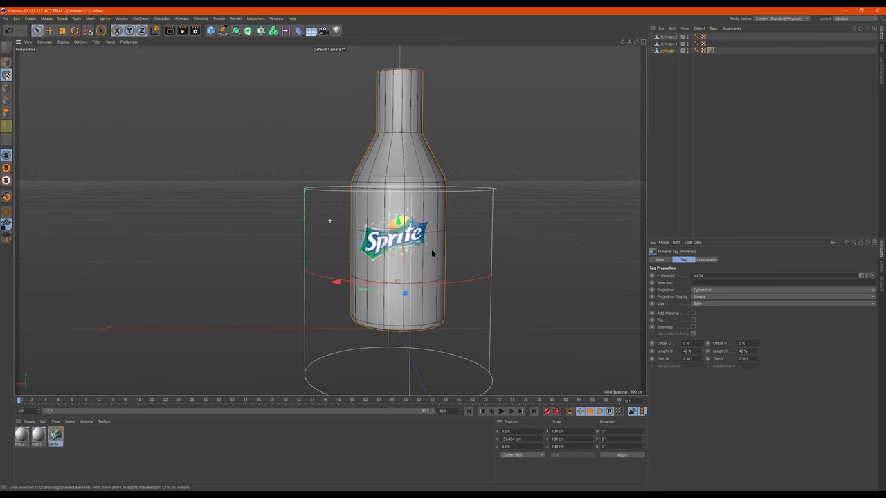
click(173, 33)
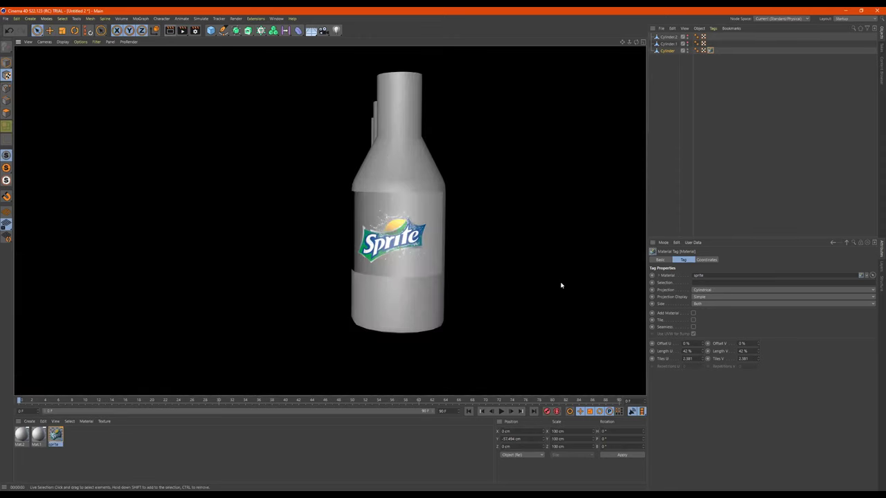
click(489, 271)
alt+drag(457, 239, 420, 270)
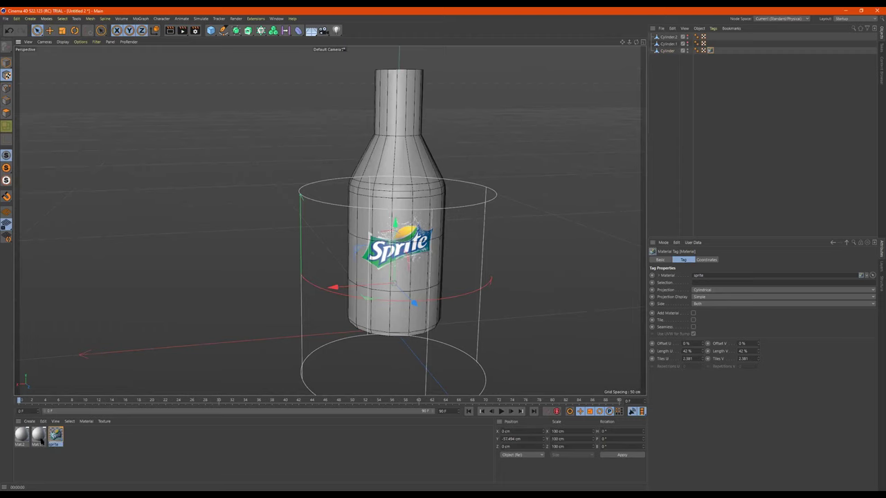
Step: Open the material Mat.1 for editing and rename it as soda green
click(39, 434)
double_click(40, 434)
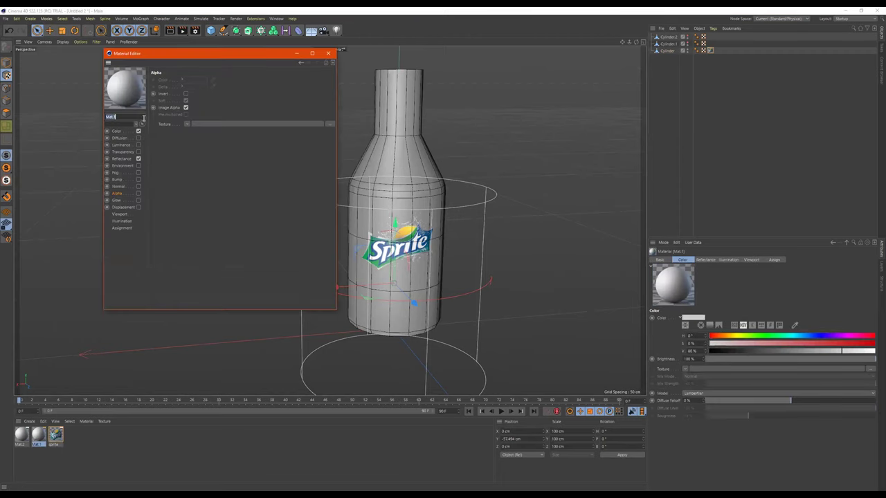
text(soda green)
key(Return)
Step: Sample the logo's green as the soda green material's Color, raise its V value to 96 % and close the Material Editor
click(117, 131)
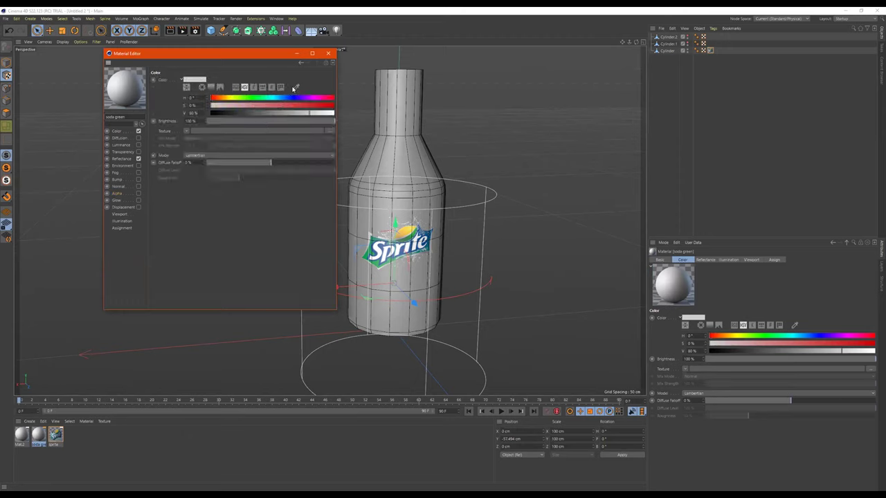
click(404, 230)
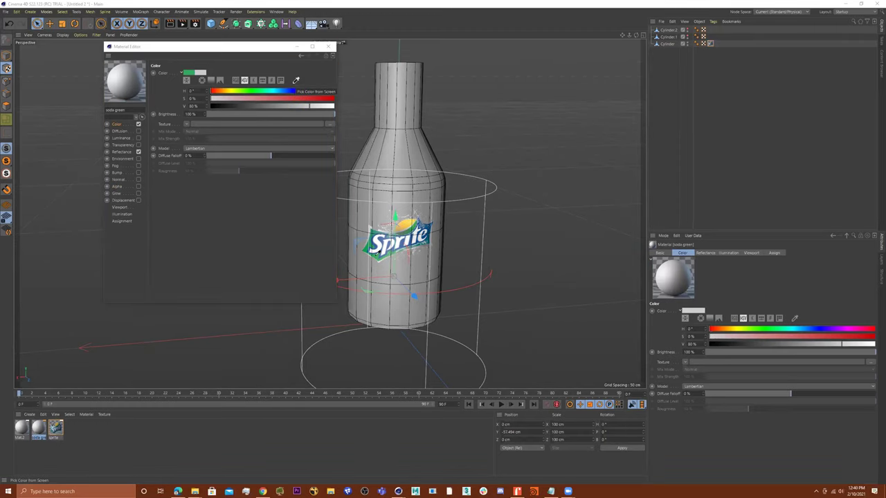
click(376, 256)
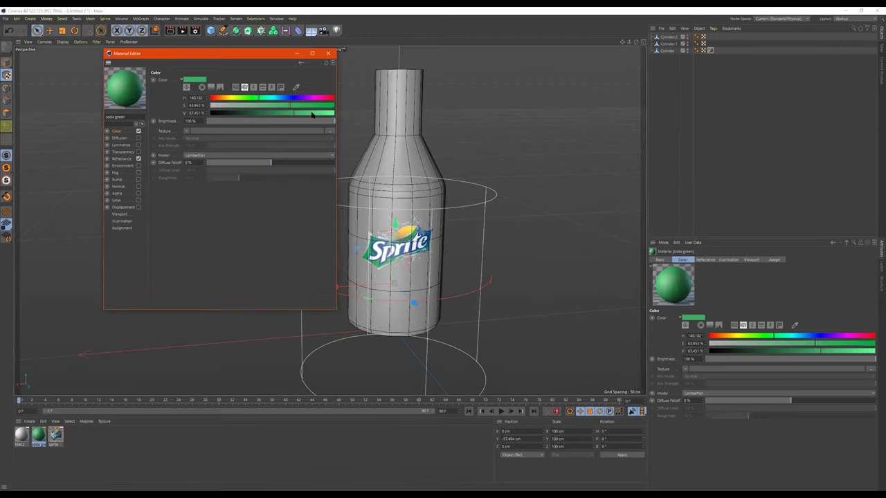
drag(312, 115, 332, 114)
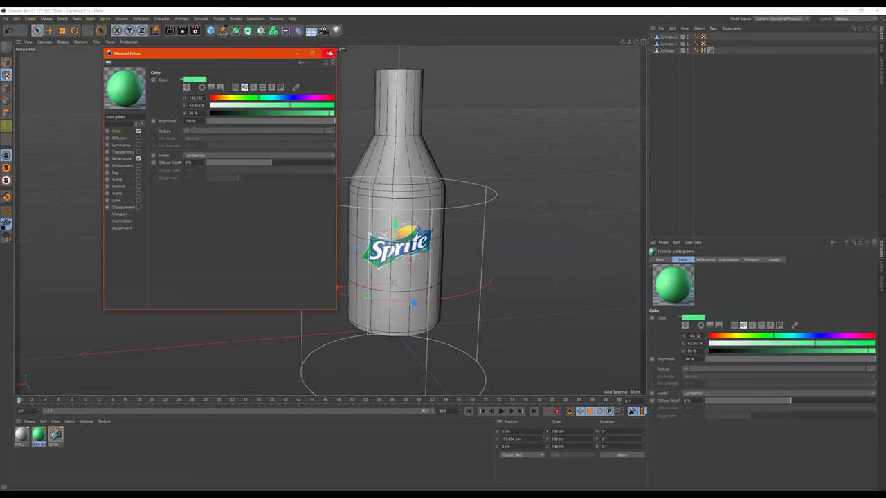
click(330, 53)
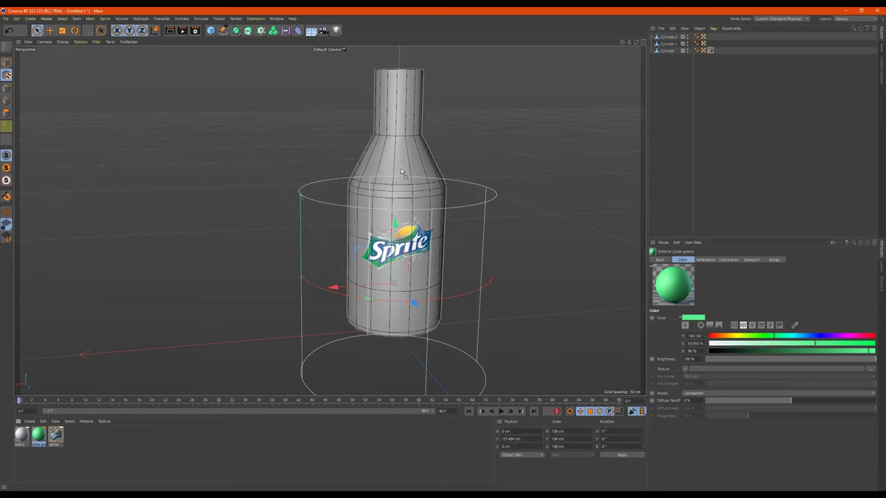
Step: Apply the soda green material to the bottle and place the sprite material tag after it so the logo lies on top
drag(401, 170, 400, 170)
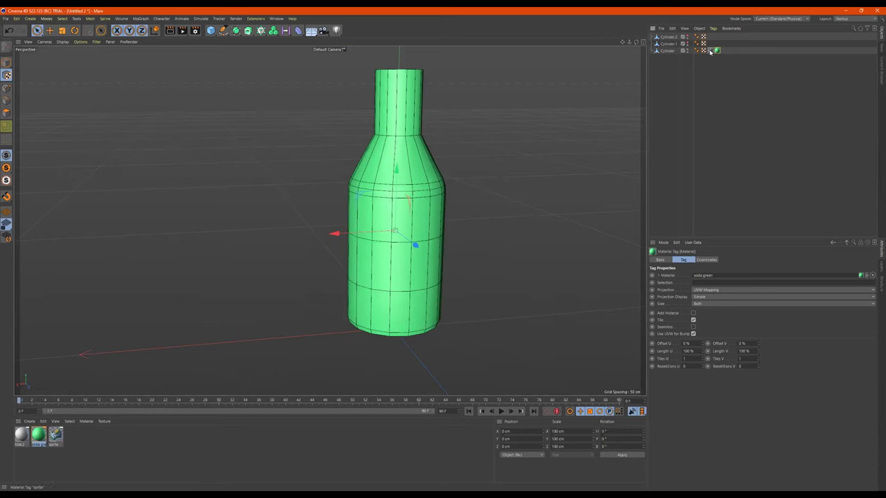
drag(713, 50, 719, 51)
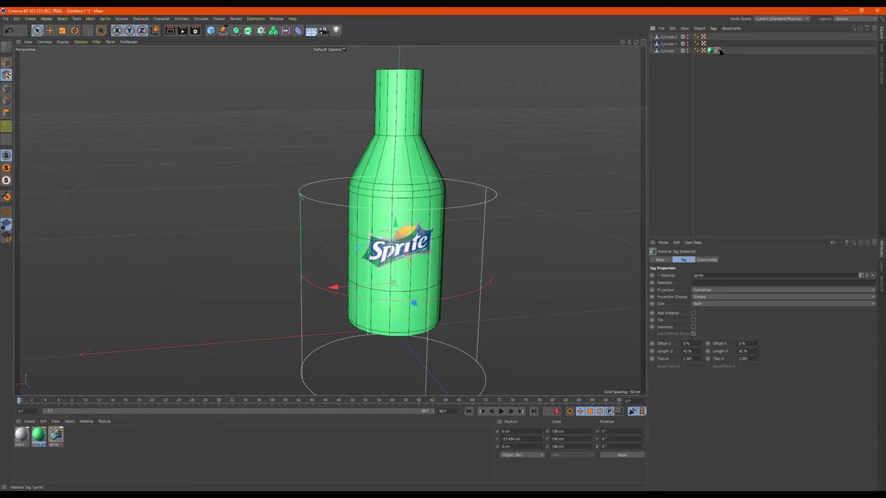
Step: Move the sprite label's cylindrical projection up the bottle to a Y position of about -48 cm
alt+drag(484, 218, 478, 212)
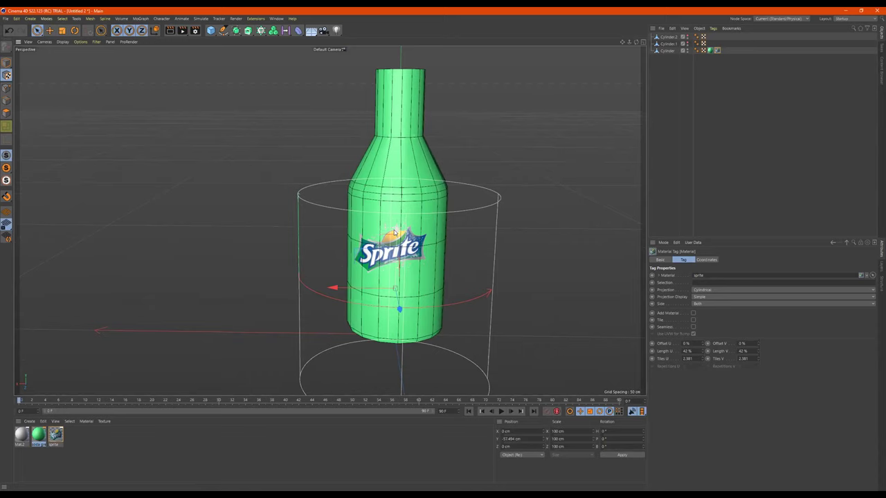
drag(396, 234, 443, 216)
scroll(385, 212, up, 4)
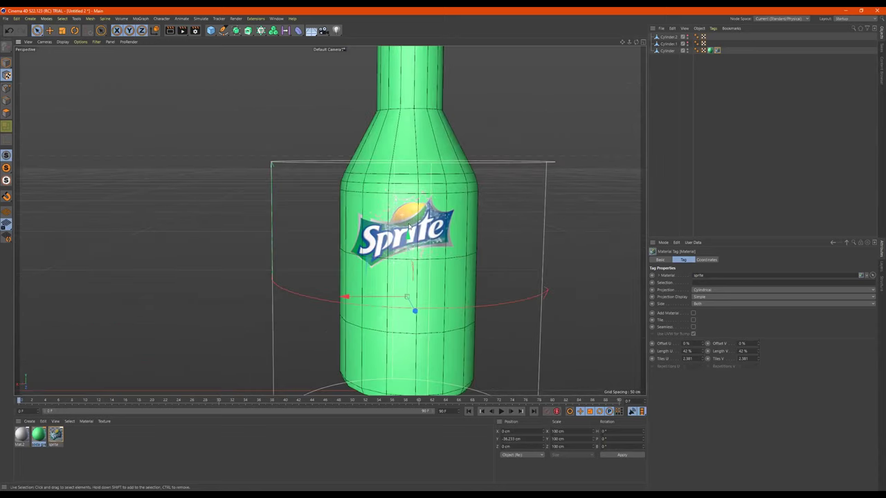
alt+drag(409, 245, 439, 234)
scroll(448, 259, down, 3)
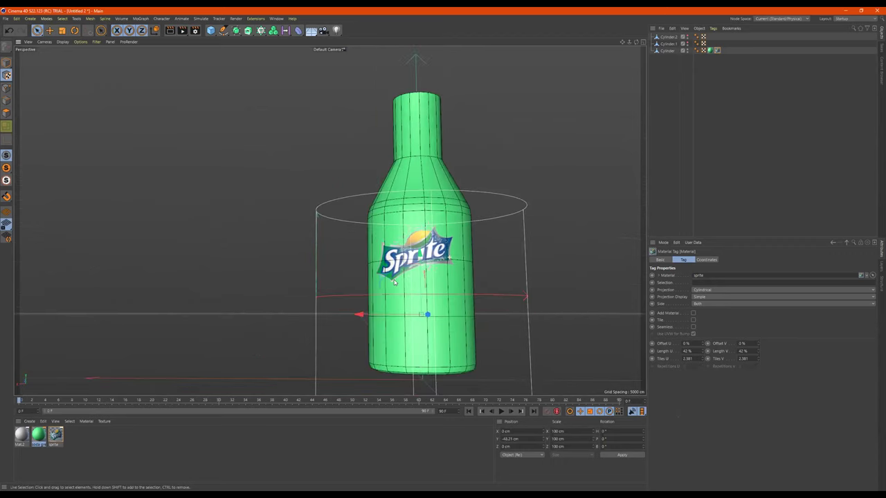
key(ctrl+shift+z)
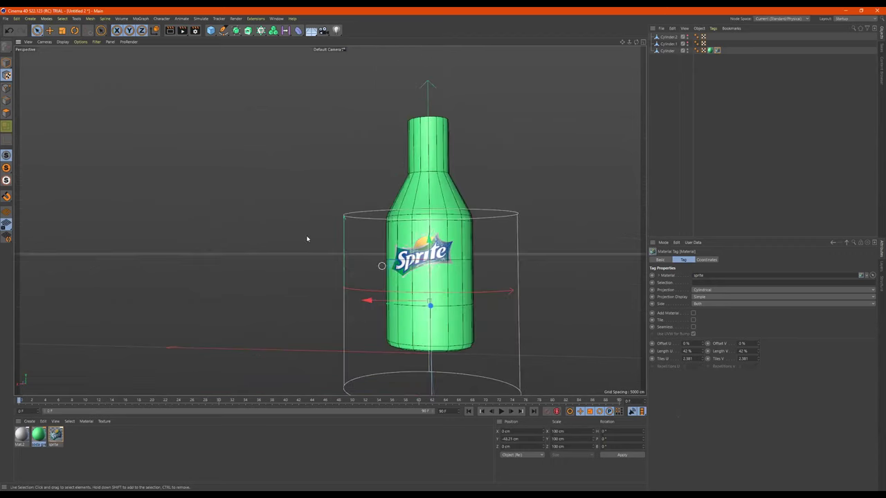
Step: Render the view to check the raised logo, return to the editor display and examine the bottle from several angles
click(171, 31)
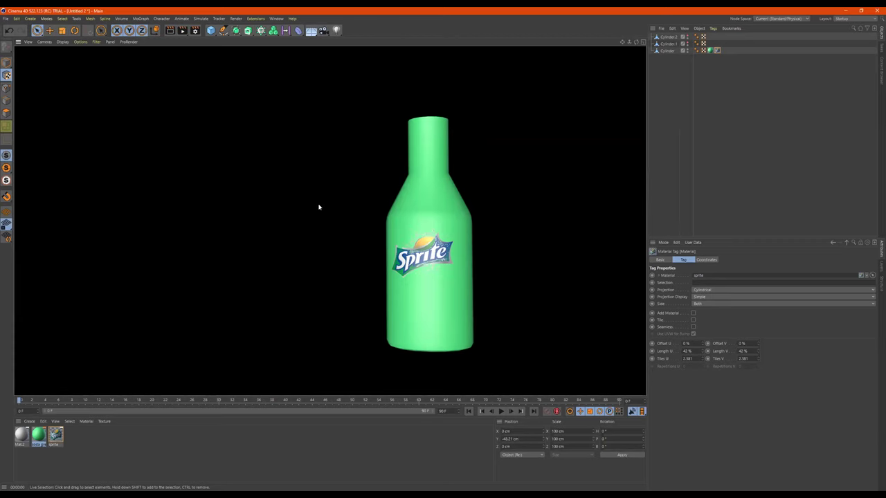
key(ctrl+r)
click(239, 135)
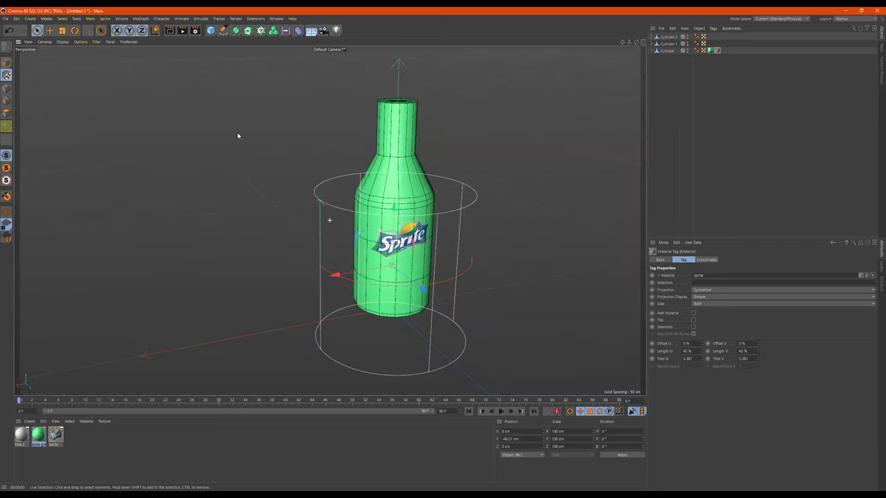
scroll(391, 221, down, 3)
alt+drag(359, 229, 385, 194)
scroll(364, 226, up, 4)
alt+drag(374, 249, 333, 276)
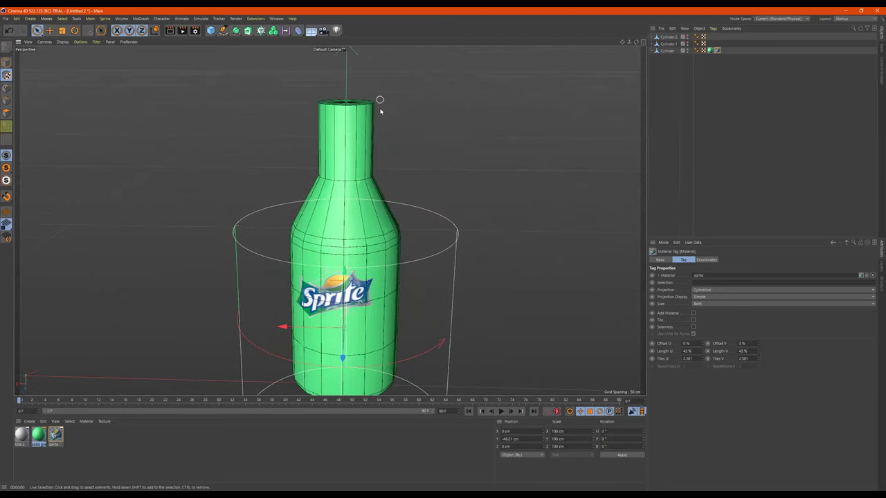
alt+drag(377, 125, 358, 128)
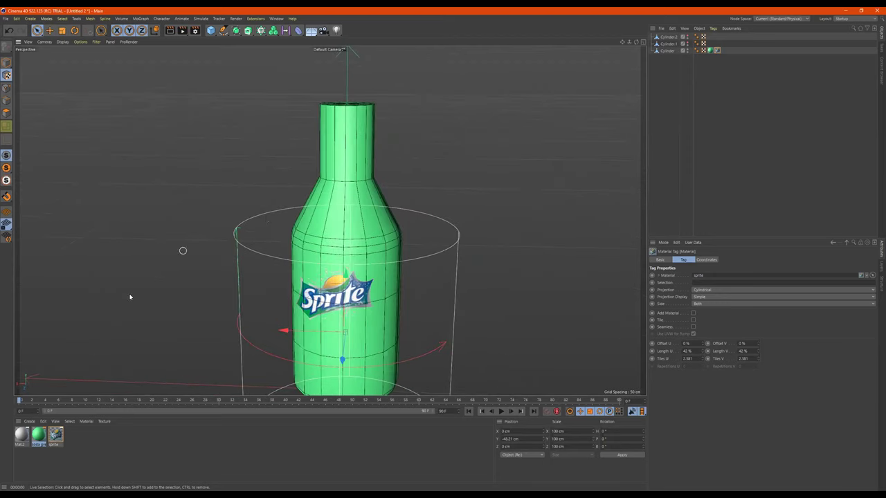
Step: Set the color of material Mat.2 to a dark blue with H 247°, S 70 % and V 43 %, then close the Material Editor
double_click(21, 435)
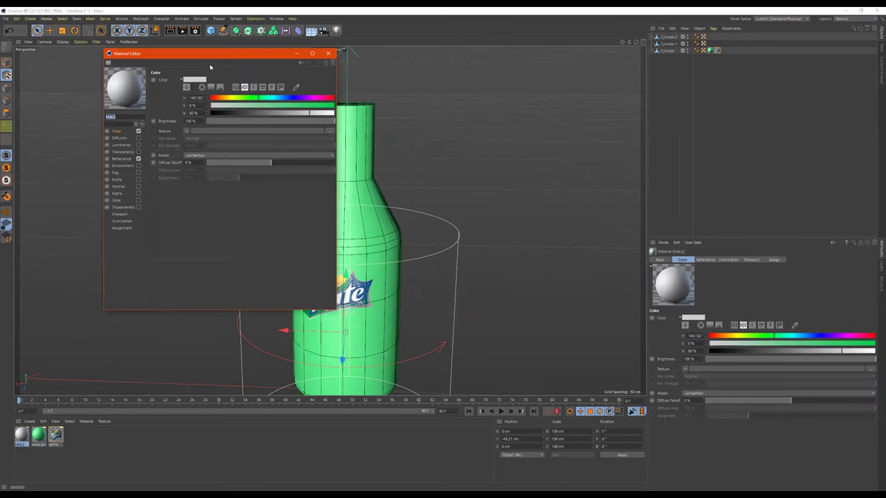
click(288, 98)
click(297, 105)
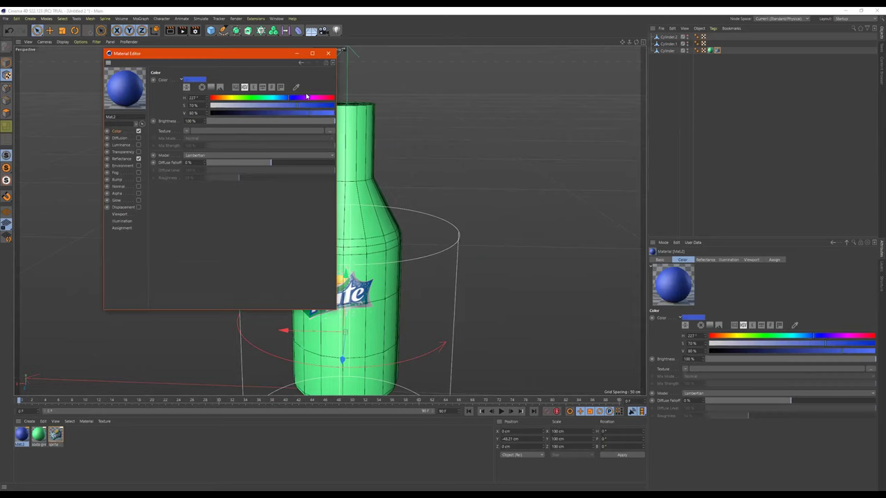
click(296, 98)
click(264, 111)
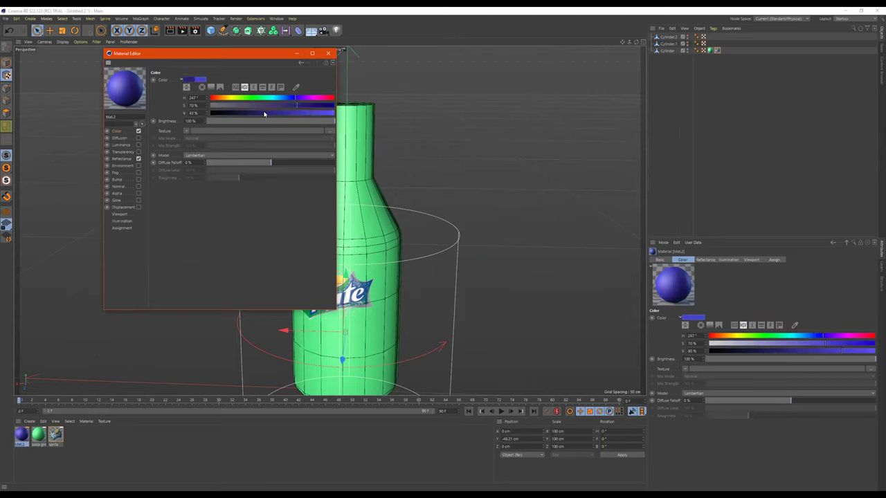
click(328, 54)
Step: Select all polygons around the neck of the bottle's Cylinder object in polygon mode, using Rectangle Selection
click(32, 105)
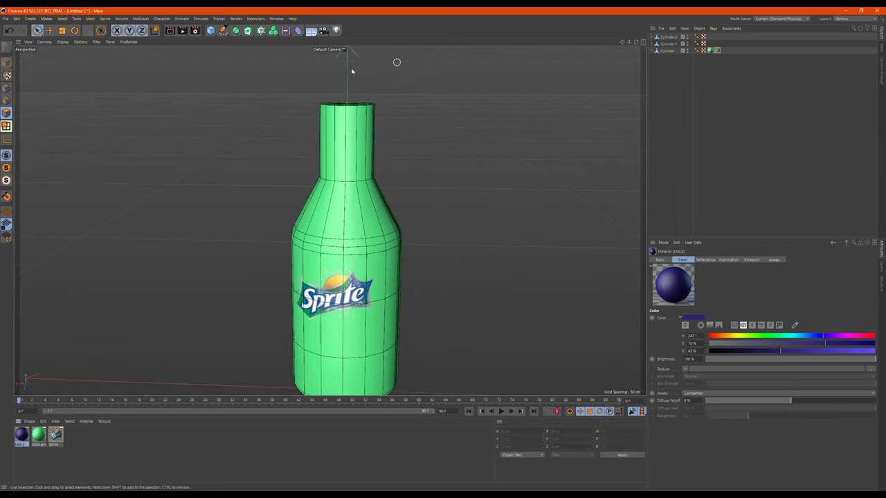
drag(37, 31, 55, 54)
click(54, 54)
mouse_move(408, 119)
alt+mouse_down()
mouse_move(417, 79)
mouse_move(247, 200)
alt+mouse_up()
mouse_move(332, 188)
alt+mouse_down()
mouse_move(326, 216)
mouse_move(323, 200)
alt+mouse_up()
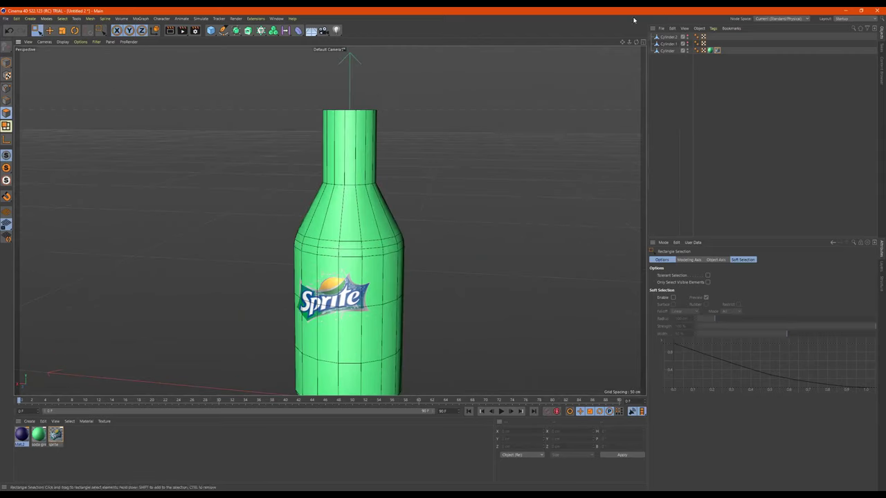
click(666, 50)
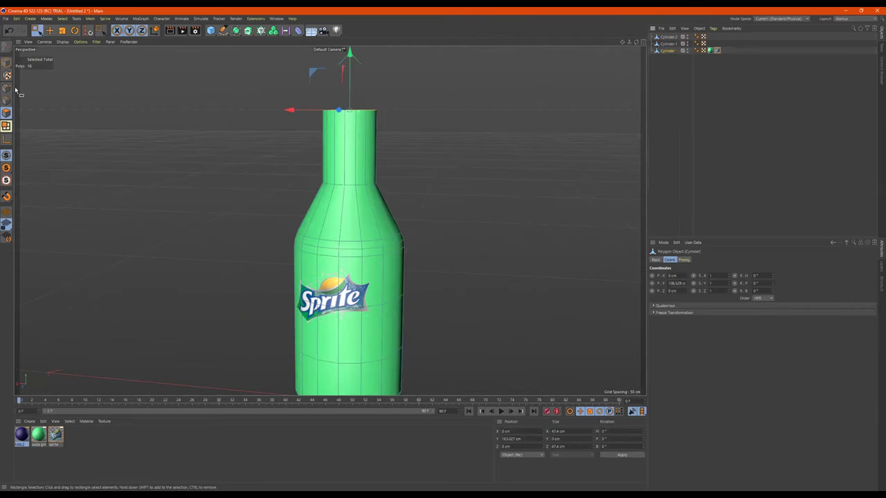
drag(451, 69, 253, 209)
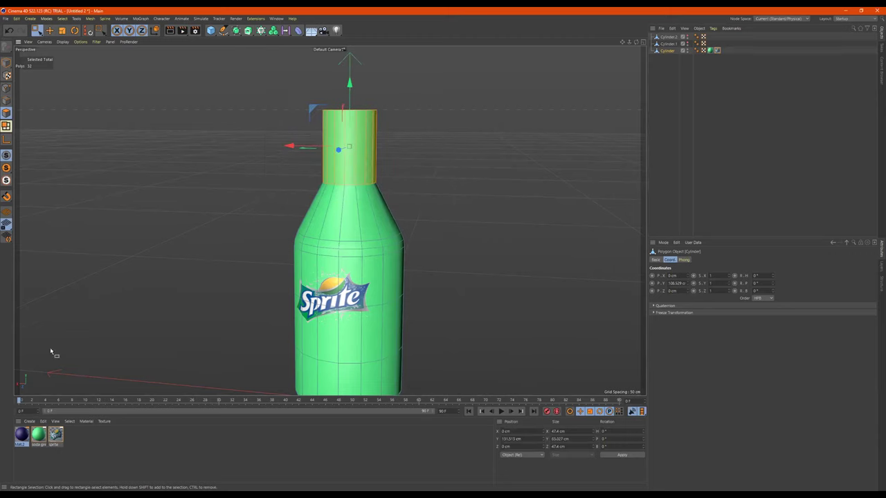
Step: Apply the dark blue Mat.2 material to the selected neck polygons, switch to Live Selection and clear the selection
drag(20, 436, 370, 155)
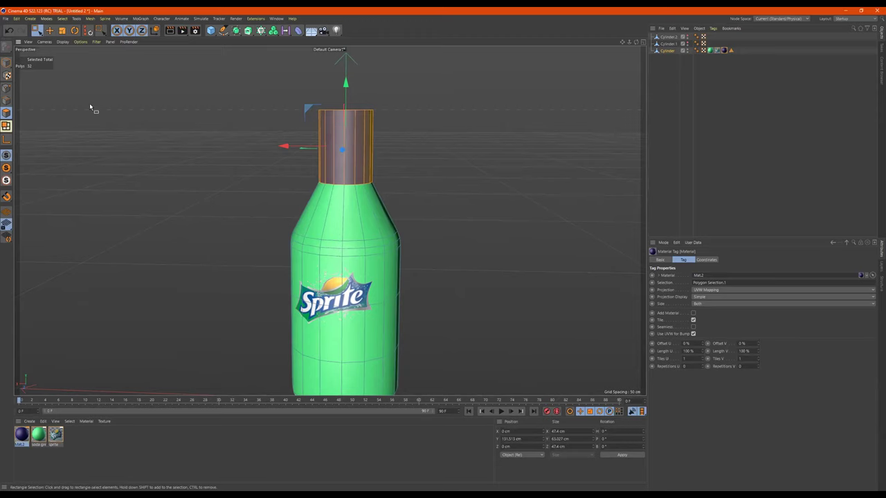
key(9)
click(133, 131)
alt+drag(497, 202, 424, 168)
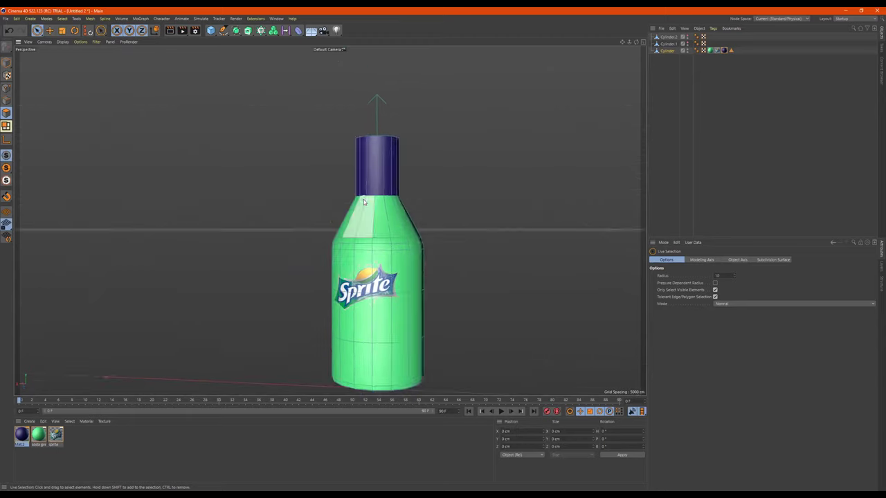
alt+drag(363, 201, 371, 176)
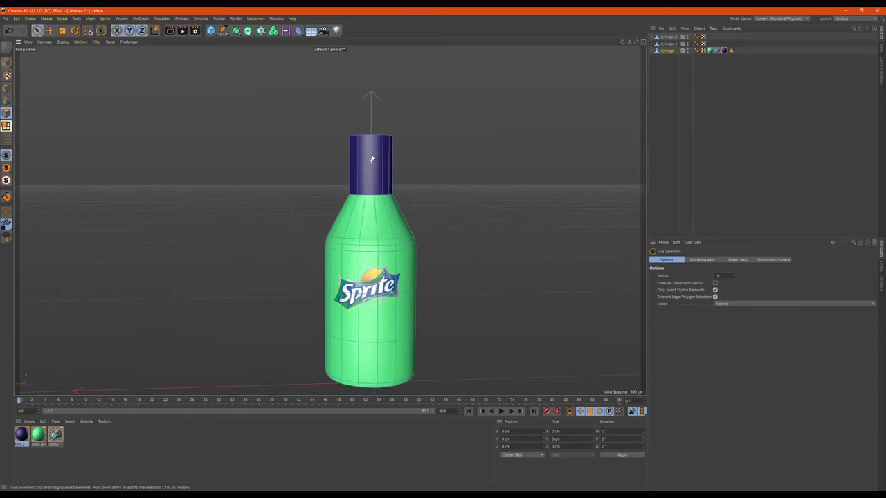
Step: Select the polygons closing the top of the neck and lower them to a Y position of about 135 cm, shortening the blue section
right_click(371, 174)
click(378, 153)
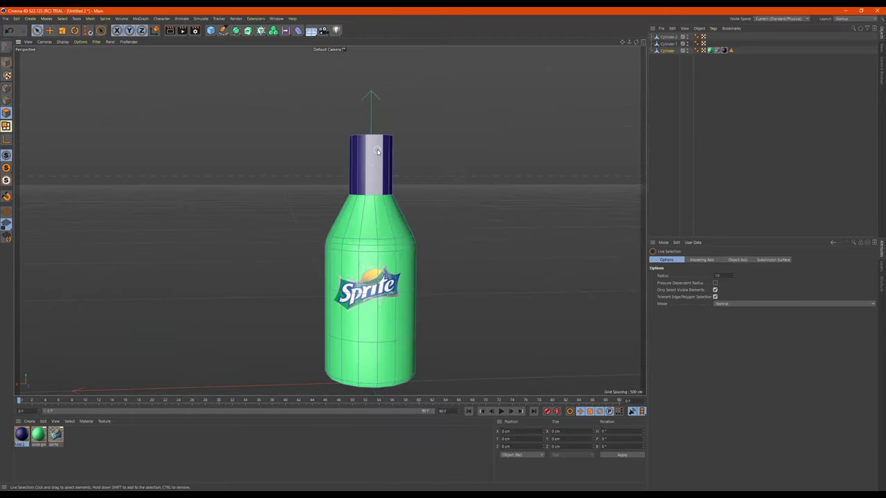
right_click(377, 152)
click(374, 151)
alt+drag(373, 154, 374, 211)
click(378, 130)
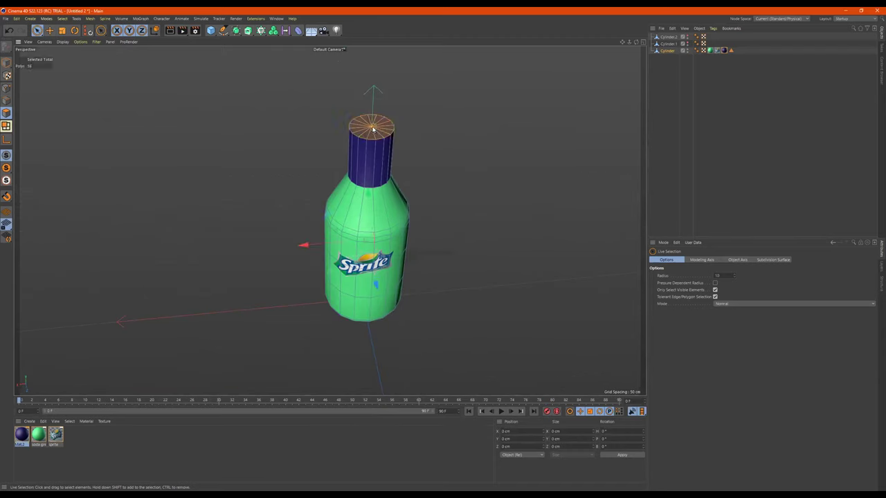
alt+drag(390, 178, 388, 116)
drag(374, 71, 373, 97)
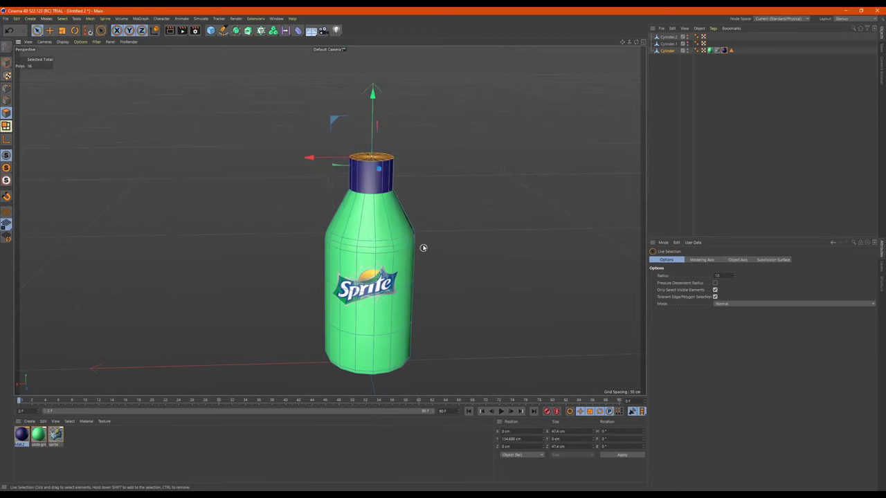
alt+drag(415, 241, 328, 220)
alt+right_drag(328, 219, 434, 227)
alt+drag(429, 162, 426, 136)
alt+drag(409, 242, 421, 243)
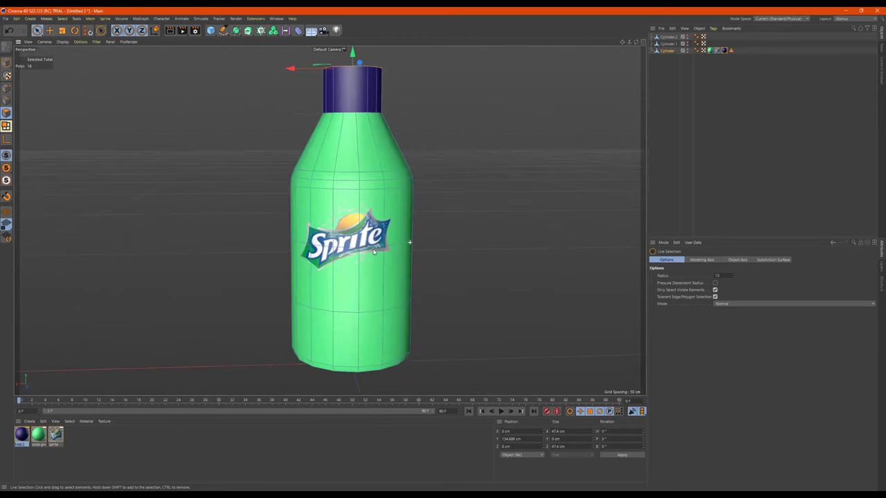
alt+drag(316, 285, 367, 257)
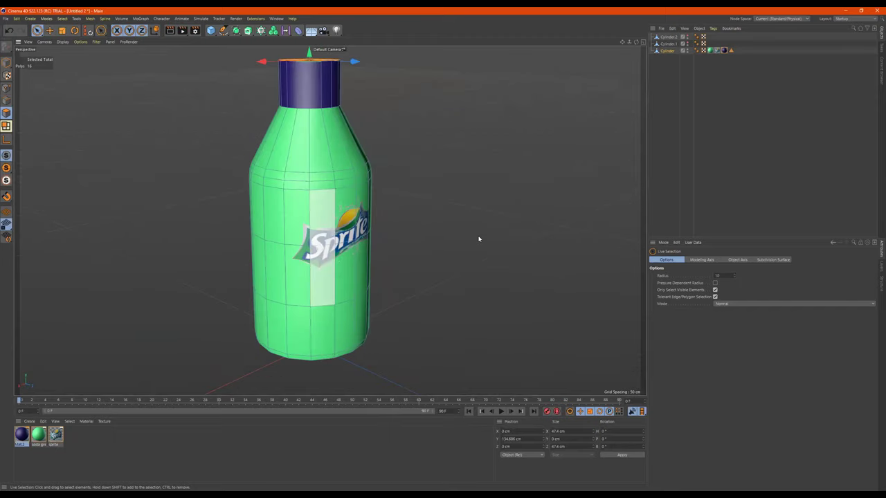